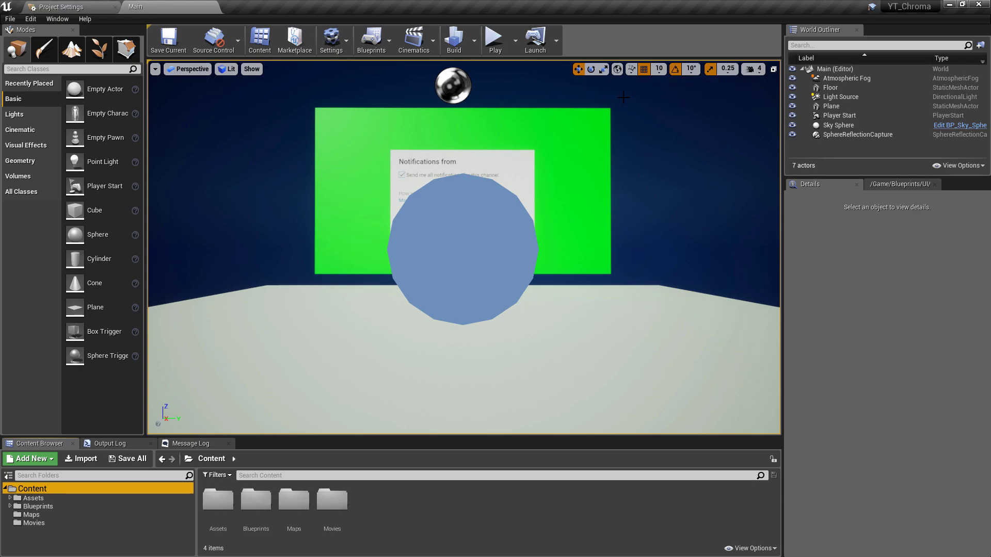
Step: Move the green-screen video plane closer to the camera, to 345 on the X axis, and play the level
{"action": "left_click", "coordinate": [559, 186]}
{"action": "key", "text": "f"}
{"action": "left_click_drag", "start_coordinate": [613, 241], "coordinate": [436, 256], "text": "alt"}
{"action": "key", "text": "f"}
{"action": "left_click_drag", "start_coordinate": [393, 288], "coordinate": [424, 287], "text": "alt"}
{"action": "left_click", "coordinate": [493, 38]}
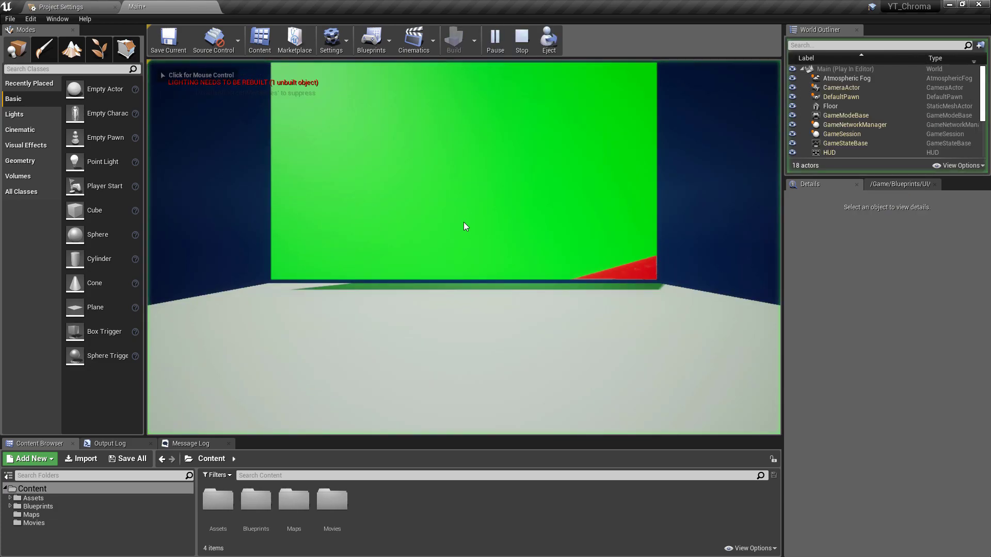
Step: Exit play mode and lower the green-screen plane to 250 on the Z axis
{"action": "left_click", "coordinate": [490, 169]}
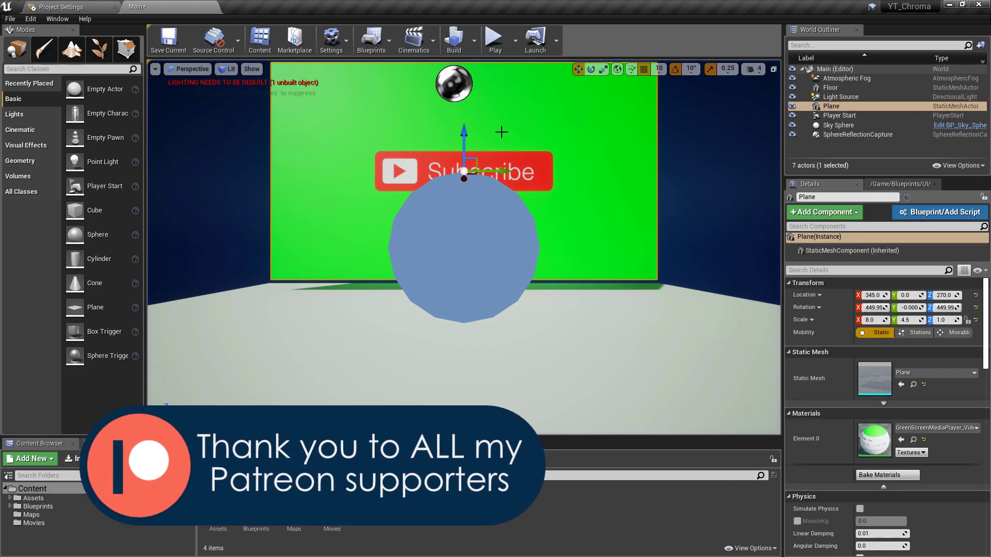
{"action": "scroll", "coordinate": [498, 193], "scroll_direction": "down", "scroll_amount": 3}
{"action": "scroll", "coordinate": [499, 155], "scroll_direction": "up", "scroll_amount": 3}
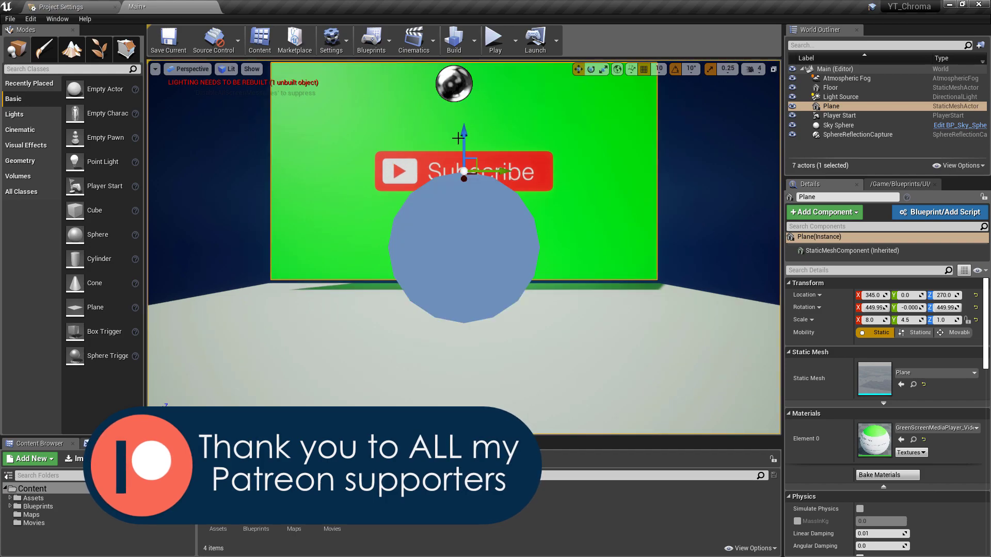
{"action": "left_click_drag", "start_coordinate": [463, 135], "coordinate": [462, 145]}
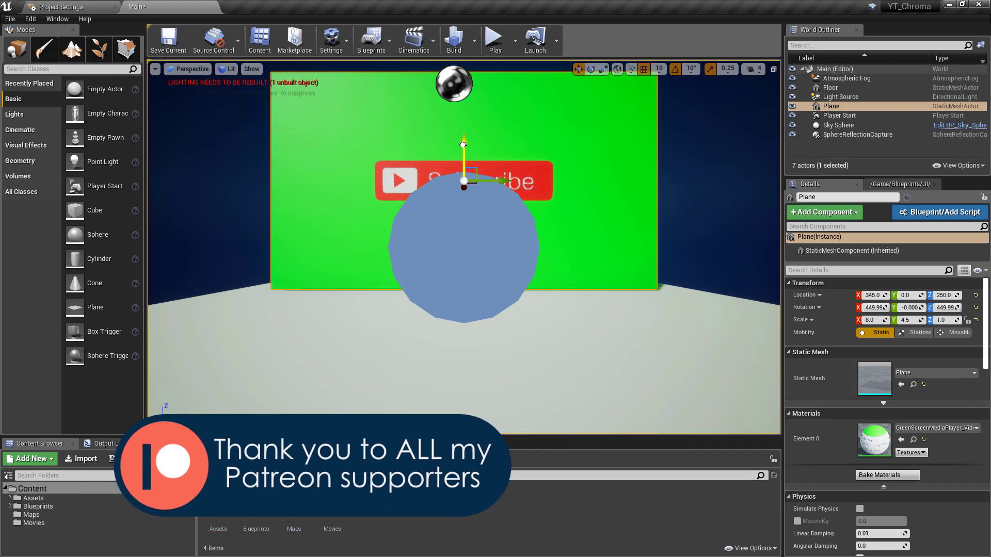
Step: Preview the repositioned plane in play mode and build the level's lighting
{"action": "left_click", "coordinate": [494, 51]}
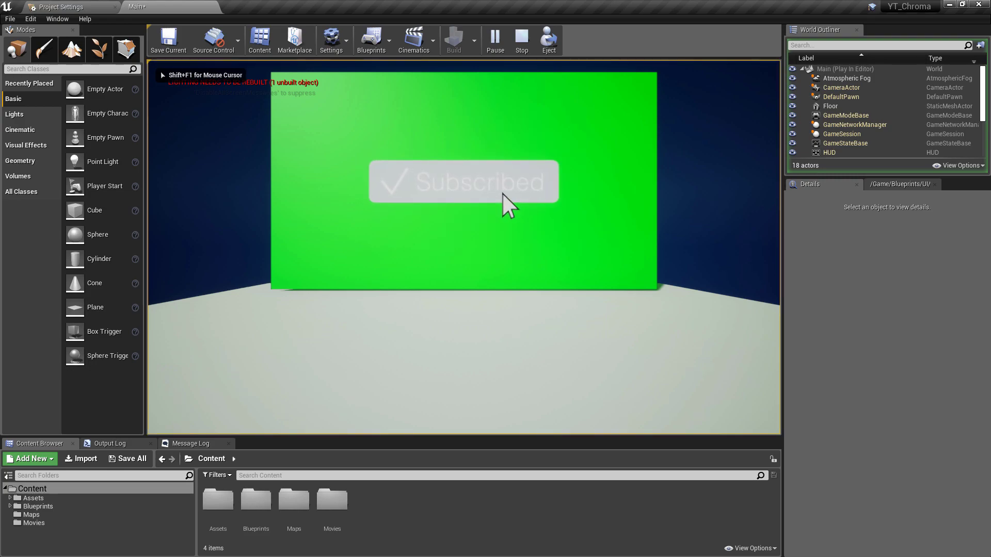
{"action": "key", "text": "Escape"}
{"action": "left_click", "coordinate": [454, 43]}
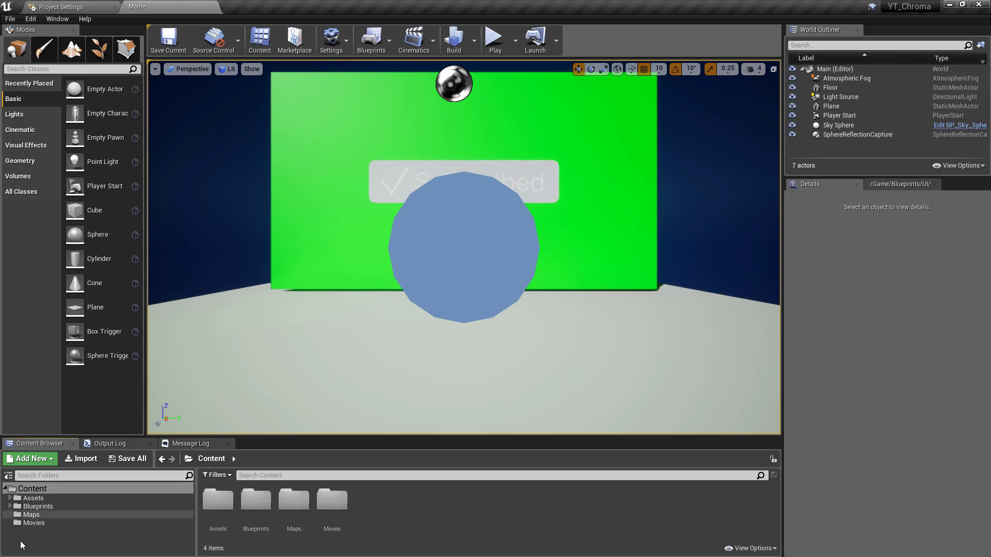
Step: Check the materials stored in the project's Assets folder
{"action": "double_click", "coordinate": [52, 501]}
{"action": "left_click", "coordinate": [56, 506]}
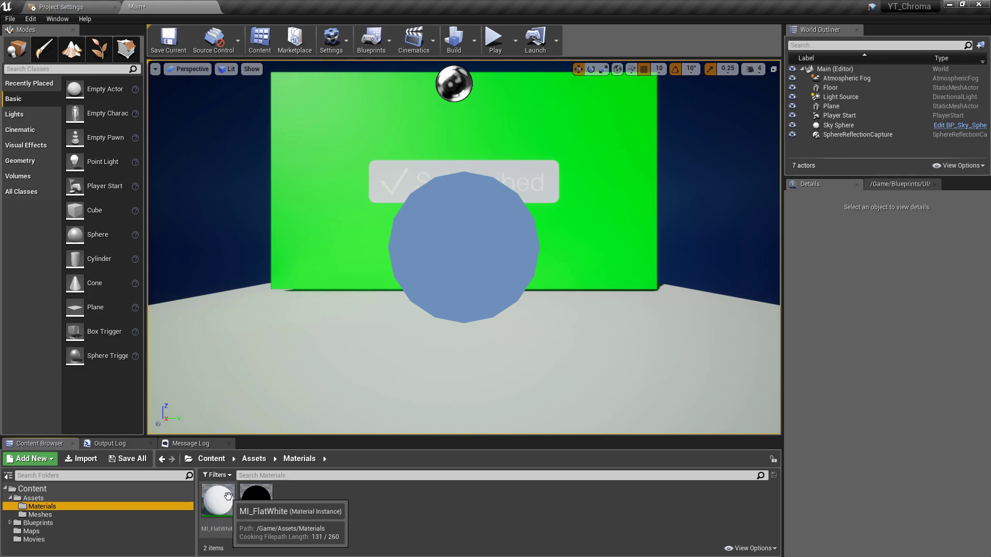
{"action": "left_click", "coordinate": [32, 489]}
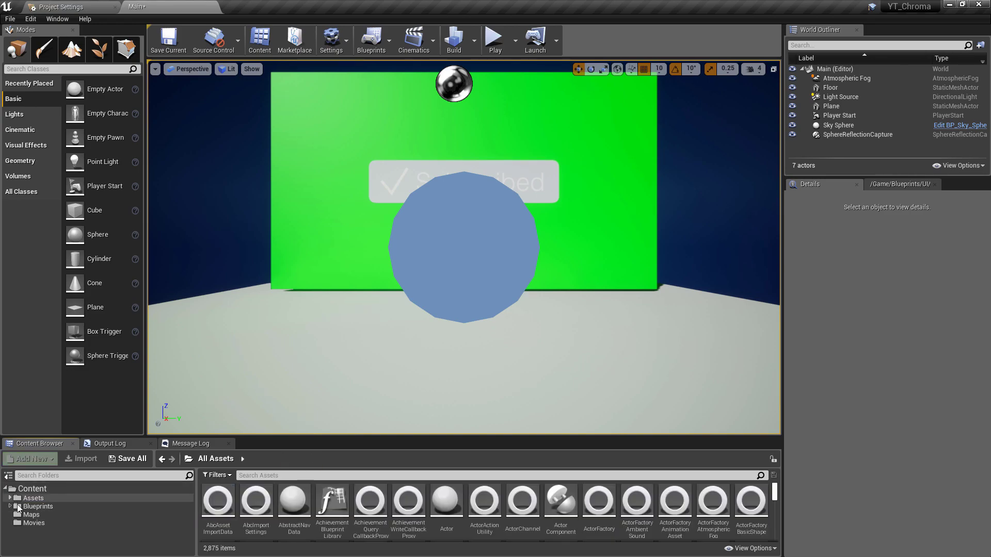
{"action": "left_click", "coordinate": [10, 498]}
Step: In the Movies folder, rename the green-screen video material as M_GreenScreen
{"action": "left_click", "coordinate": [50, 522]}
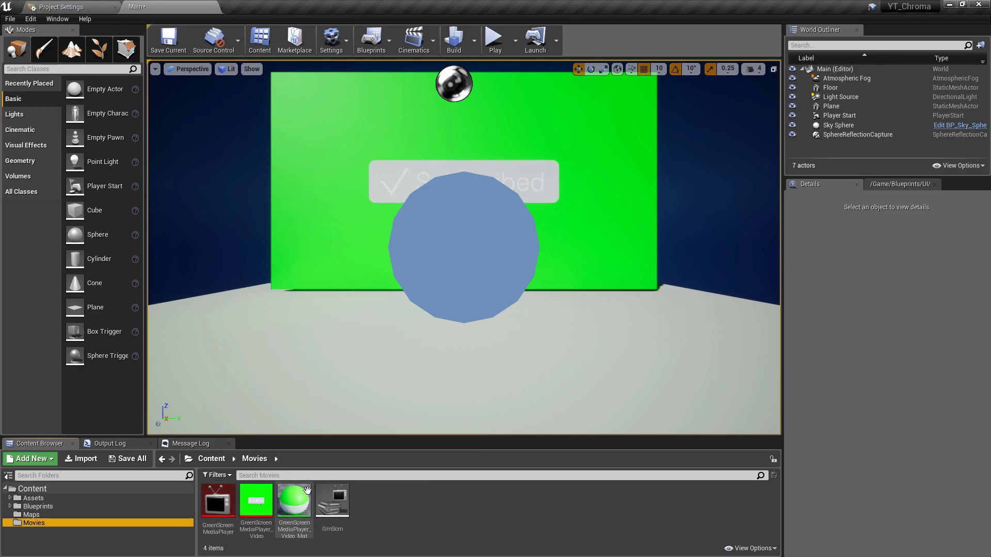
{"action": "left_click", "coordinate": [301, 509]}
{"action": "key", "text": "F2"}
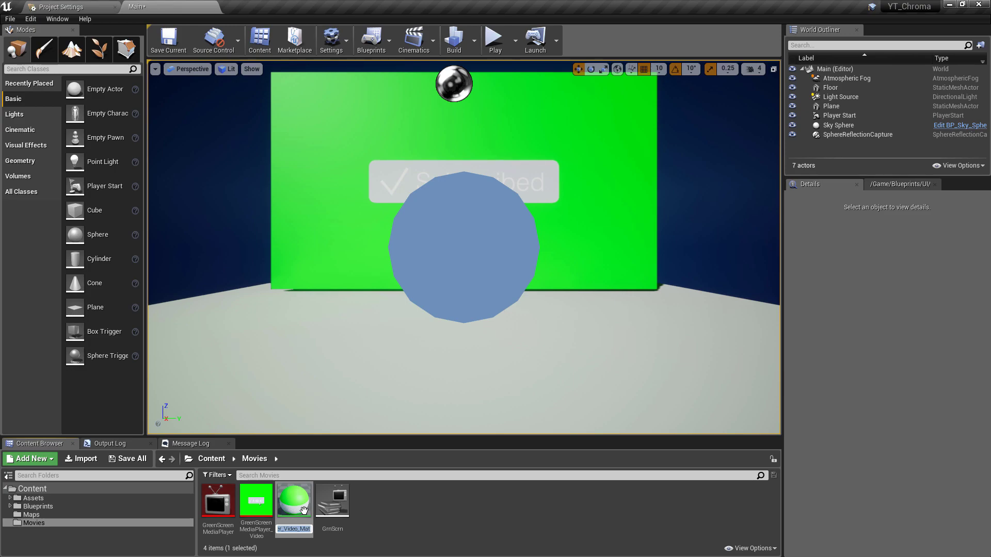
{"action": "type", "text": "M_GreenScreen"}
{"action": "key", "text": "Return"}
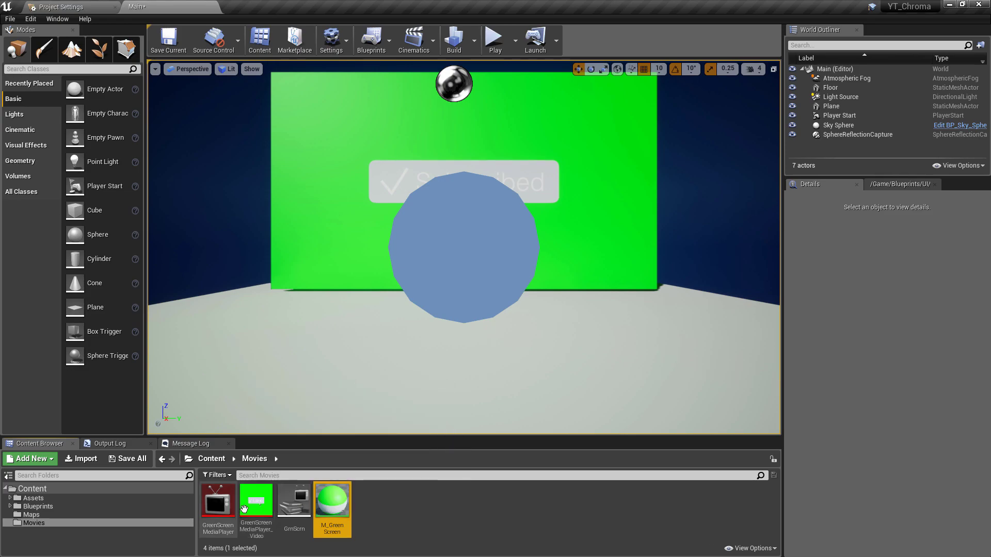
Step: Rename the media player's video texture as T_GreenScreen
{"action": "left_click", "coordinate": [257, 508]}
{"action": "key", "text": "F2"}
{"action": "type", "text": "T_GreenScreen"}
{"action": "key", "text": "Return"}
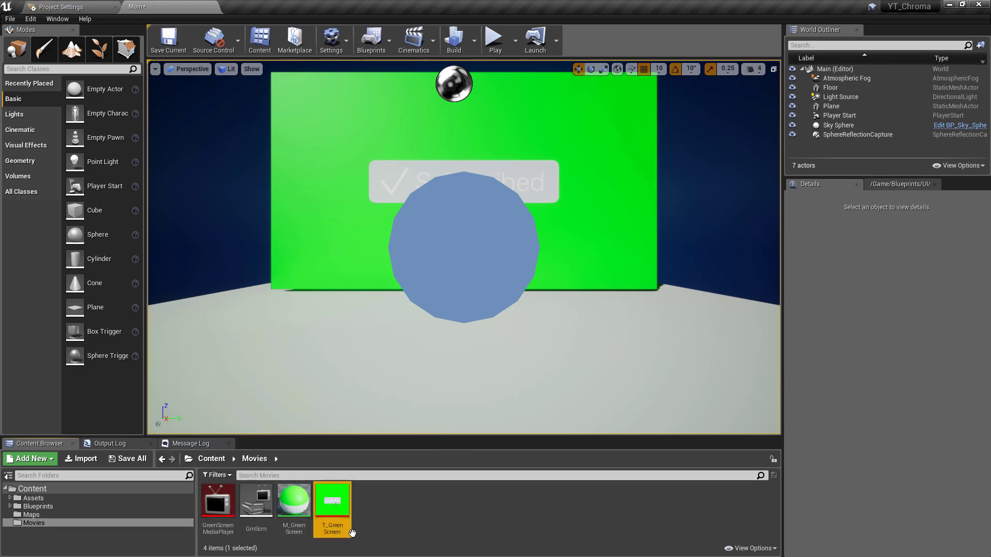
Step: Open the M_GreenScreen material and move its result node well away from the Texture Sample node
{"action": "double_click", "coordinate": [294, 499]}
{"action": "right_click_drag", "start_coordinate": [463, 215], "coordinate": [454, 214]}
{"action": "left_click_drag", "start_coordinate": [378, 195], "coordinate": [626, 194]}
{"action": "right_click_drag", "start_coordinate": [314, 133], "coordinate": [423, 136]}
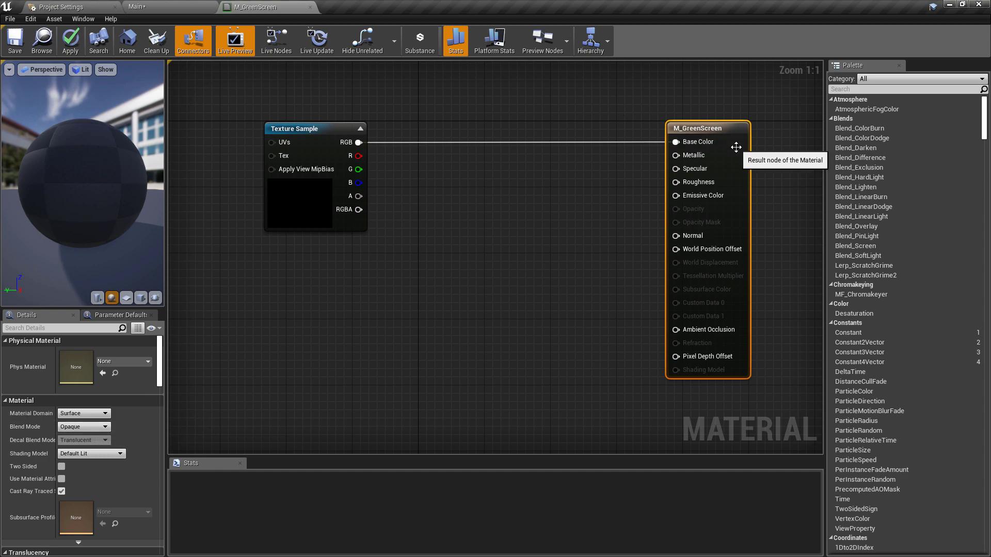
Step: Set the M_GreenScreen material's blend mode to Translucent
{"action": "left_click", "coordinate": [574, 210]}
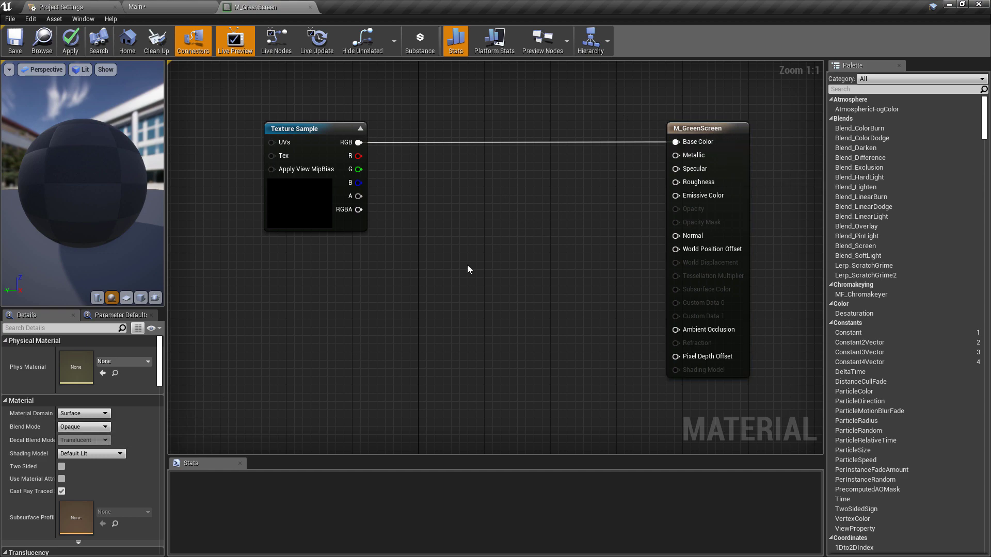
{"action": "left_click", "coordinate": [74, 428]}
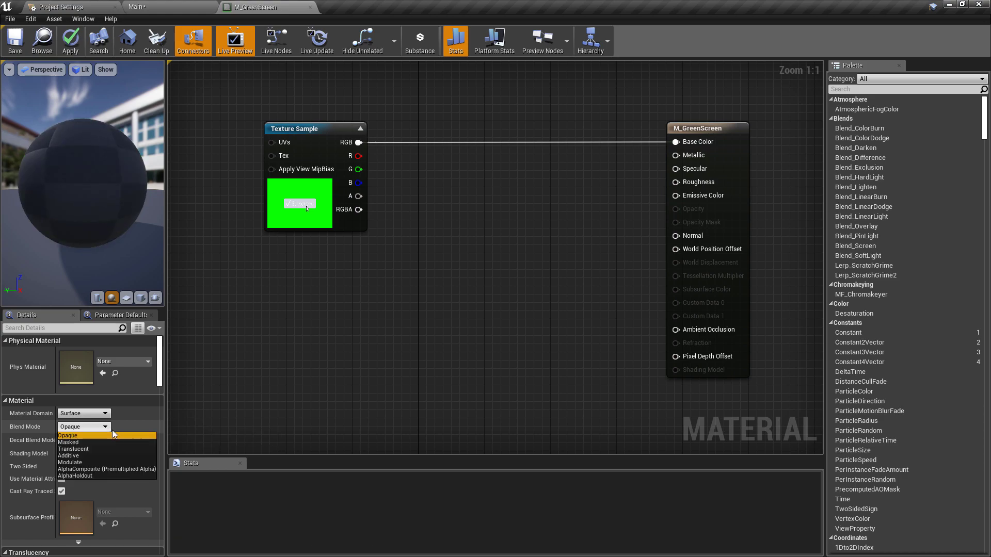
{"action": "left_click", "coordinate": [94, 450]}
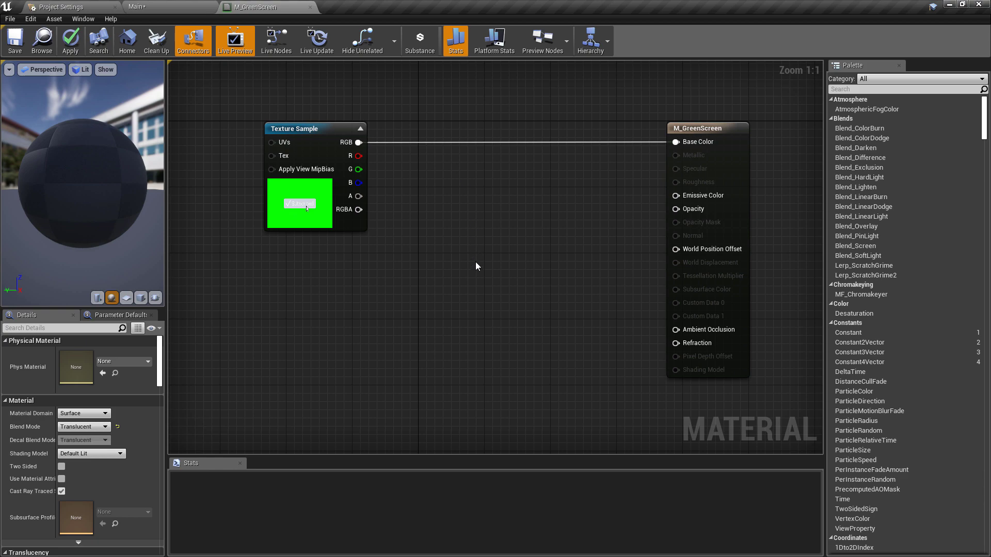
Step: Move the Texture Sample farther from the result node and add a Chroma_Key_Alpha node below and between them
{"action": "left_click_drag", "start_coordinate": [293, 206], "coordinate": [192, 206]}
{"action": "right_click_drag", "start_coordinate": [192, 206], "coordinate": [344, 190]}
{"action": "right_click_drag", "start_coordinate": [598, 170], "coordinate": [564, 181]}
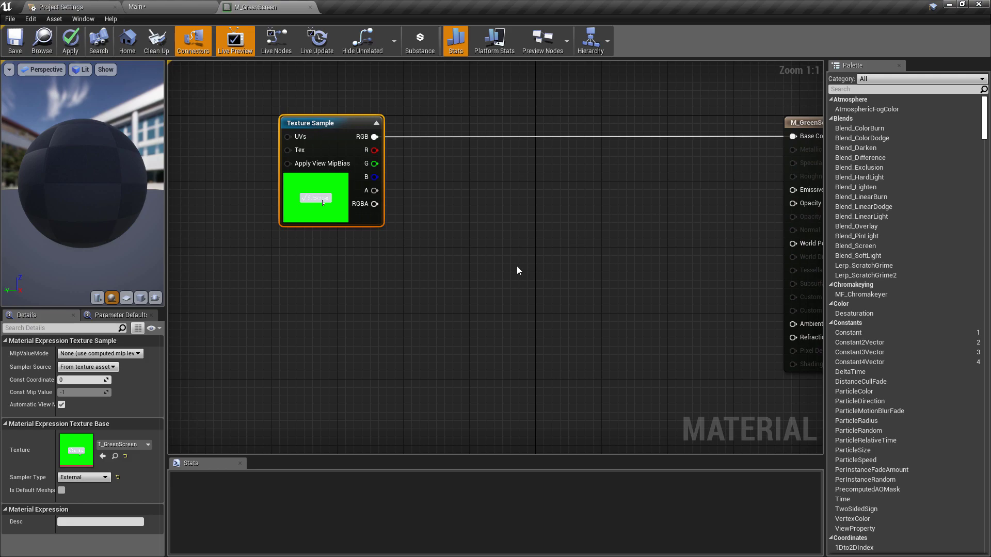
{"action": "left_click_drag", "start_coordinate": [375, 136], "coordinate": [489, 309]}
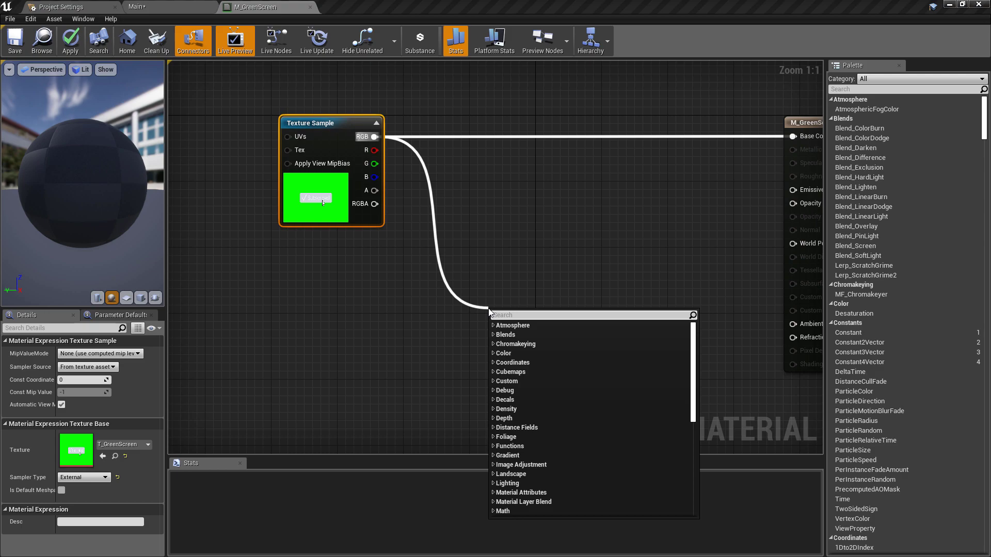
{"action": "type", "text": "chr"}
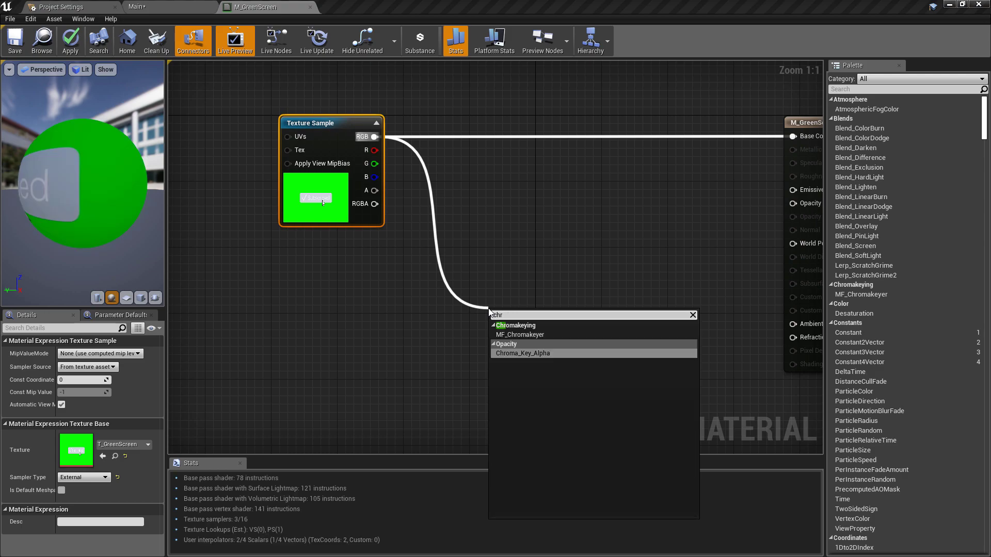
{"action": "left_click", "coordinate": [519, 354]}
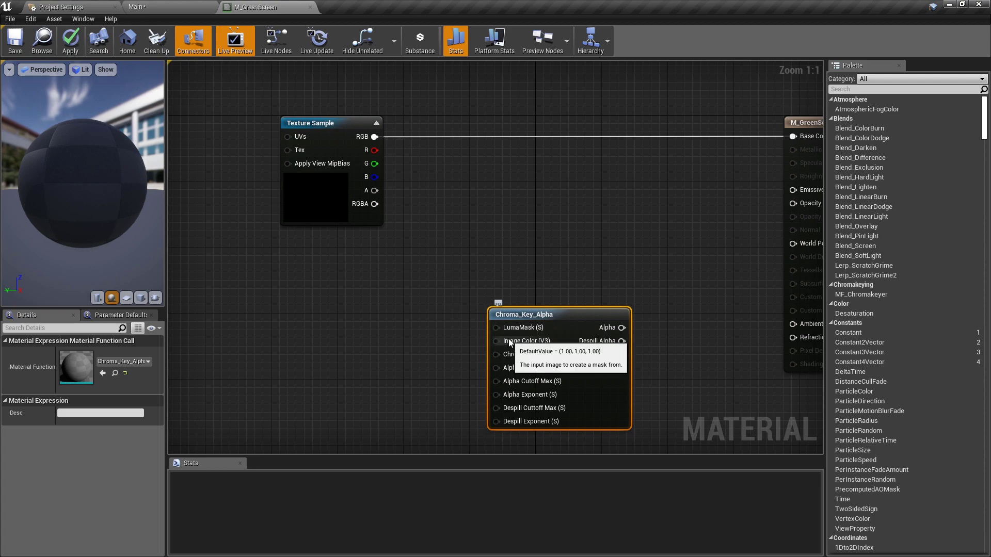
Step: Connect the Texture Sample's RGB to Chroma_Key_Alpha's Image Color and its Alpha output to the material's Opacity
{"action": "left_click_drag", "start_coordinate": [504, 343], "coordinate": [374, 137]}
{"action": "right_click_drag", "start_coordinate": [622, 327], "coordinate": [452, 279]}
{"action": "left_click_drag", "start_coordinate": [452, 279], "coordinate": [638, 157]}
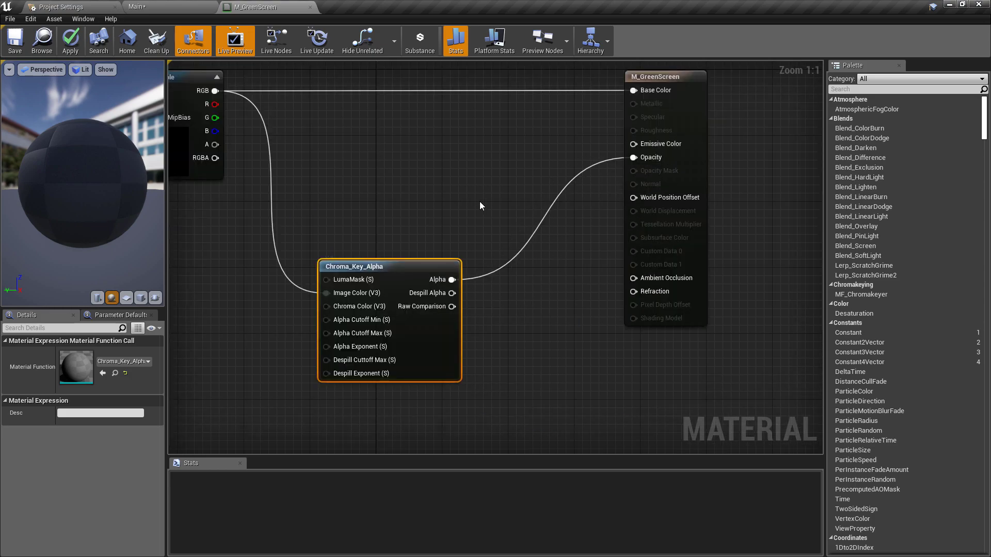
{"action": "right_click_drag", "start_coordinate": [497, 239], "coordinate": [475, 310]}
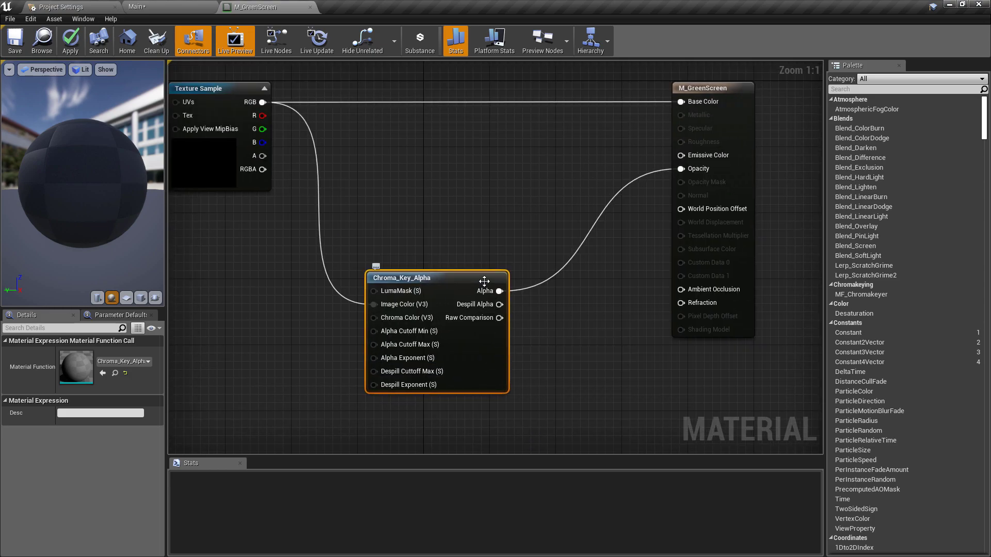
{"action": "right_click_drag", "start_coordinate": [430, 204], "coordinate": [467, 230]}
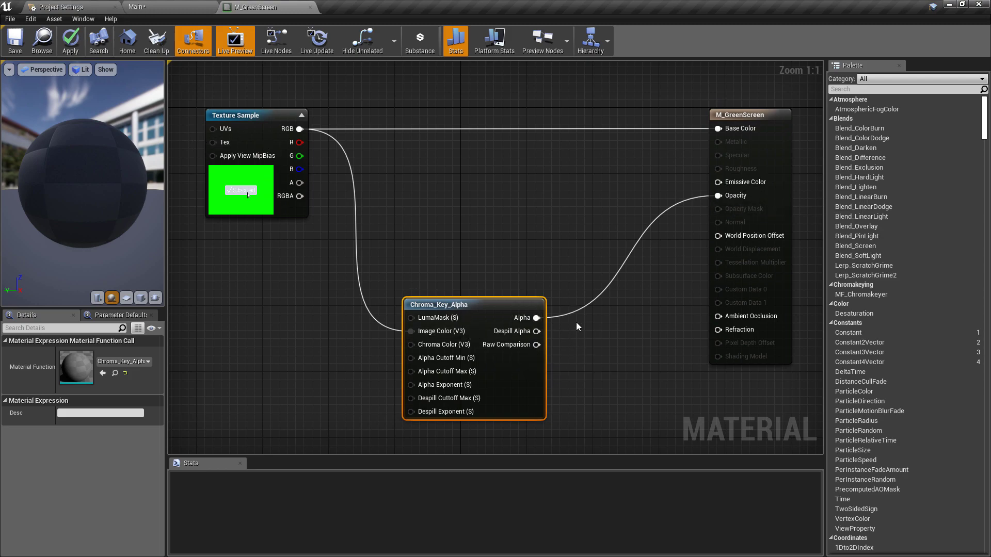
{"action": "right_click_drag", "start_coordinate": [291, 340], "coordinate": [352, 313]}
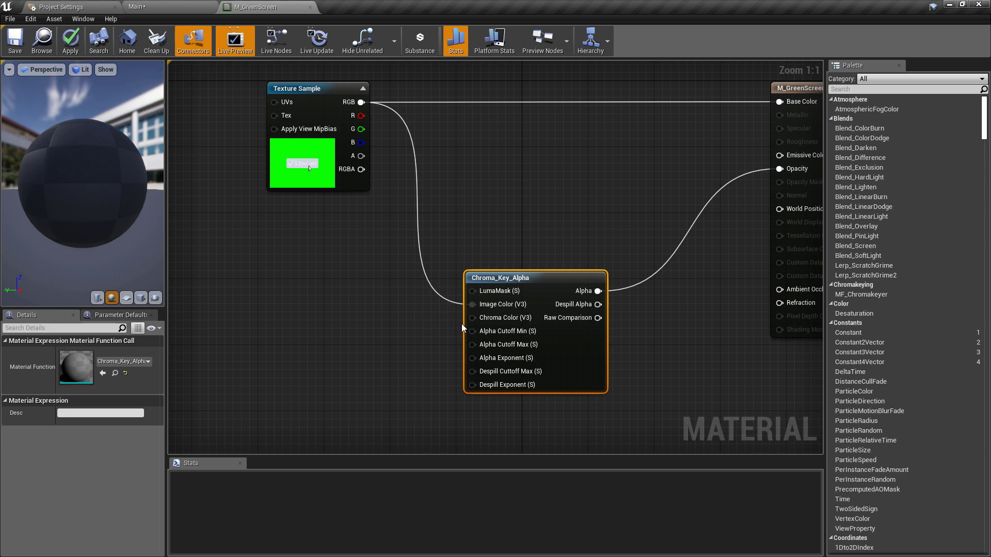
{"action": "right_click_drag", "start_coordinate": [471, 330], "coordinate": [545, 295]}
{"action": "left_click_drag", "start_coordinate": [580, 164], "coordinate": [640, 335]}
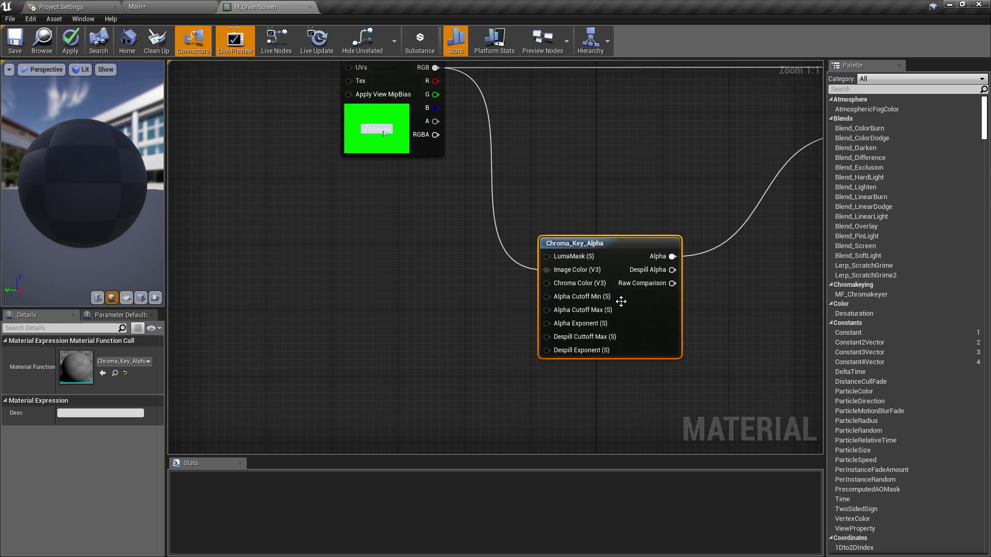
Step: Add a vector parameter named ChromaColour and connect it to the Chroma Color input of Chroma_Key_Alpha
{"action": "left_click", "coordinate": [449, 306]}
{"action": "left_click", "coordinate": [373, 296]}
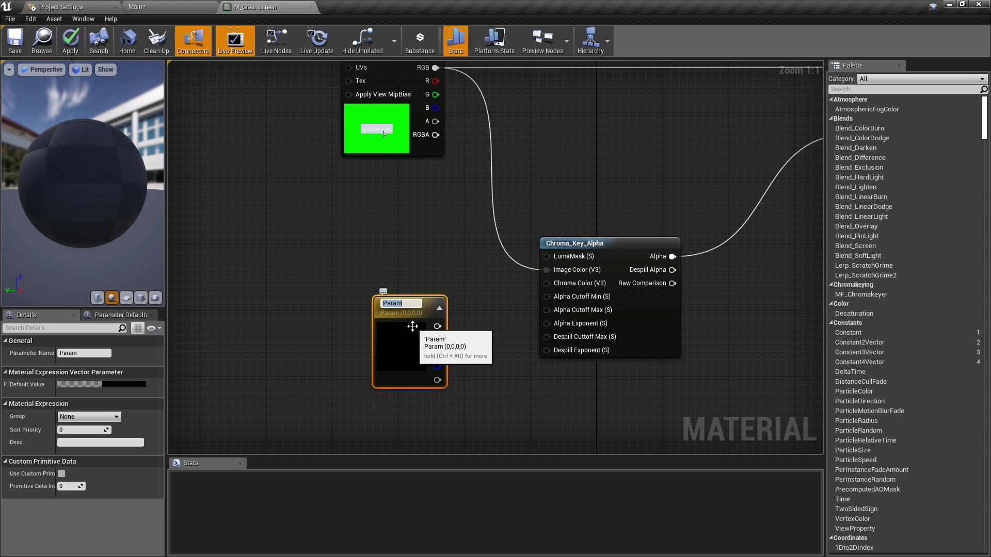
{"action": "type", "text": "ChromaColour"}
{"action": "key", "text": "Return"}
{"action": "left_click_drag", "start_coordinate": [429, 333], "coordinate": [391, 329]}
{"action": "right_click_drag", "start_coordinate": [619, 340], "coordinate": [617, 301]}
{"action": "left_click_drag", "start_coordinate": [635, 310], "coordinate": [635, 301]}
{"action": "right_click_drag", "start_coordinate": [634, 301], "coordinate": [664, 271]}
{"action": "left_click", "coordinate": [557, 285]}
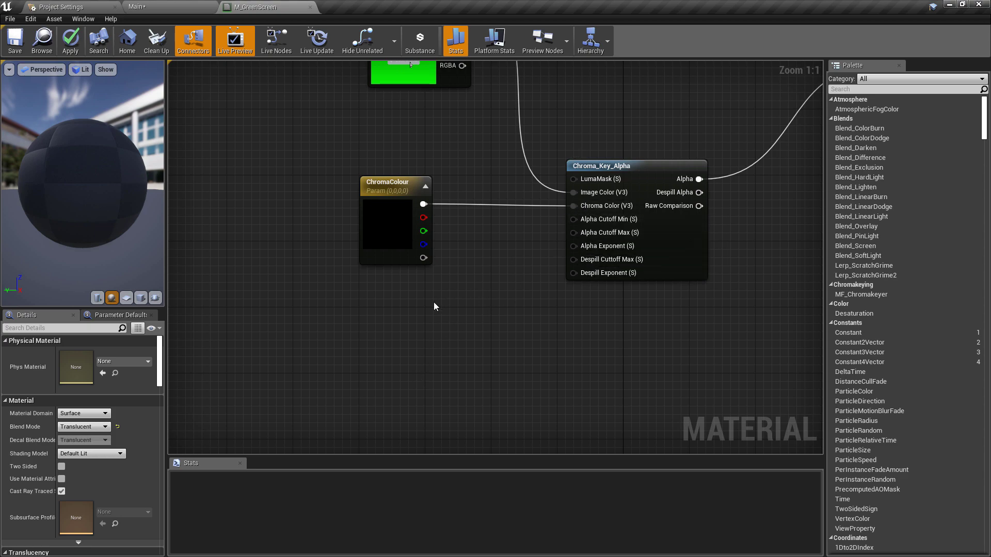
Step: Add a scalar parameter named AlphaMinMax and connect it to both Alpha Cutoff Min and Alpha Cutoff Max
{"action": "left_click", "coordinate": [384, 311]}
{"action": "type", "text": "ss"}
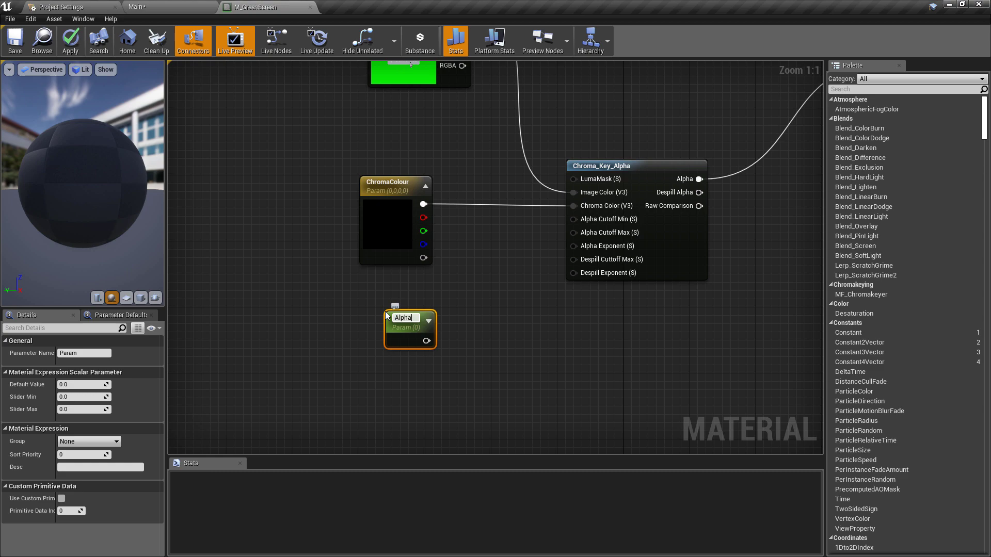
{"action": "type", "text": "MinMax"}
{"action": "key", "text": "Return"}
{"action": "left_click_drag", "start_coordinate": [573, 233], "coordinate": [363, 313]}
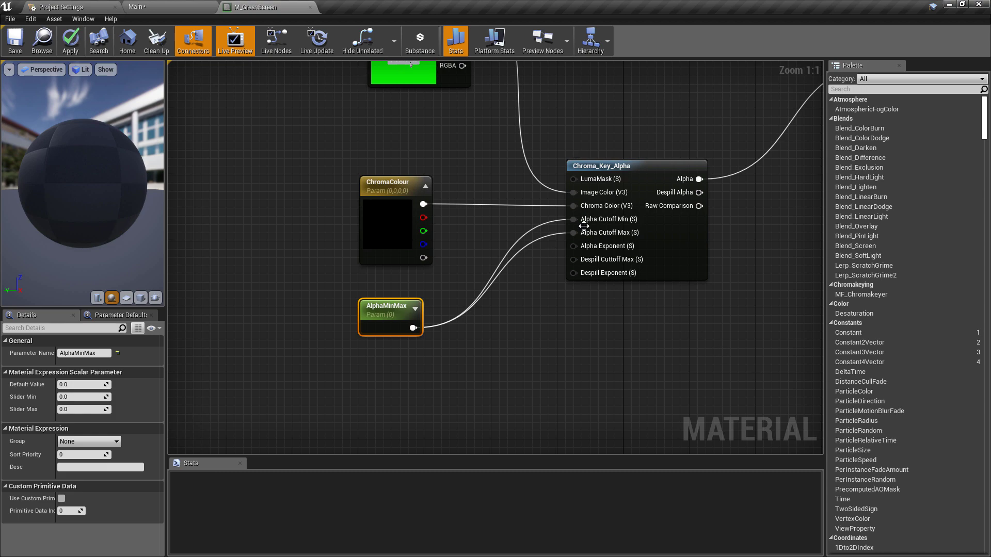
{"action": "right_click_drag", "start_coordinate": [469, 272], "coordinate": [491, 303]}
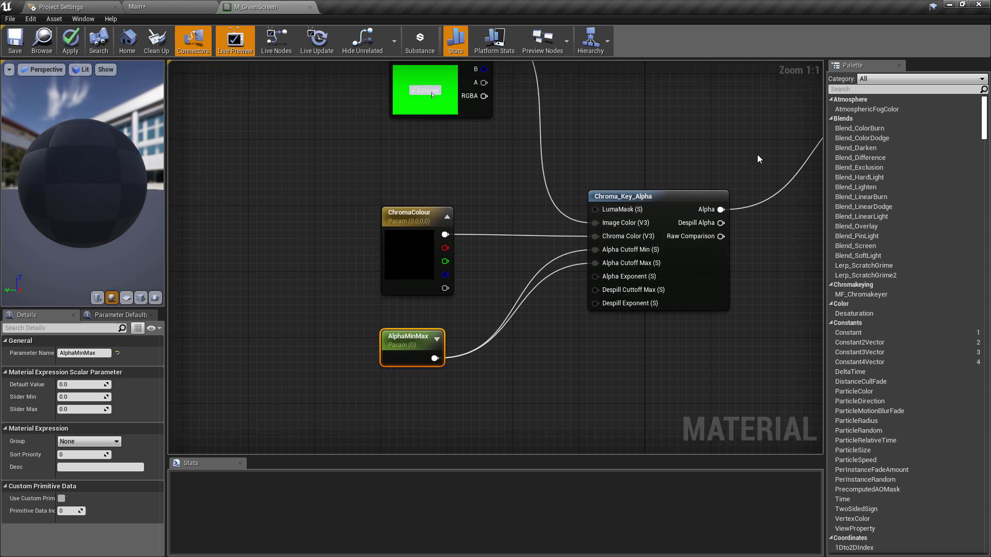
{"action": "right_click_drag", "start_coordinate": [696, 137], "coordinate": [477, 163]}
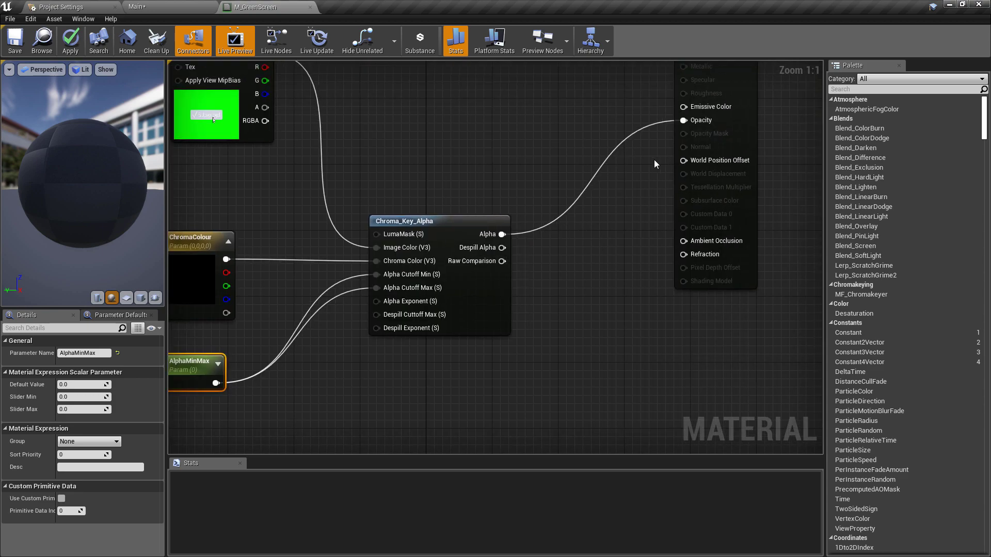
Step: Set ChromaColour's default value to the green sampled from the Texture Sample's preview
{"action": "right_click_drag", "start_coordinate": [232, 250], "coordinate": [318, 234]}
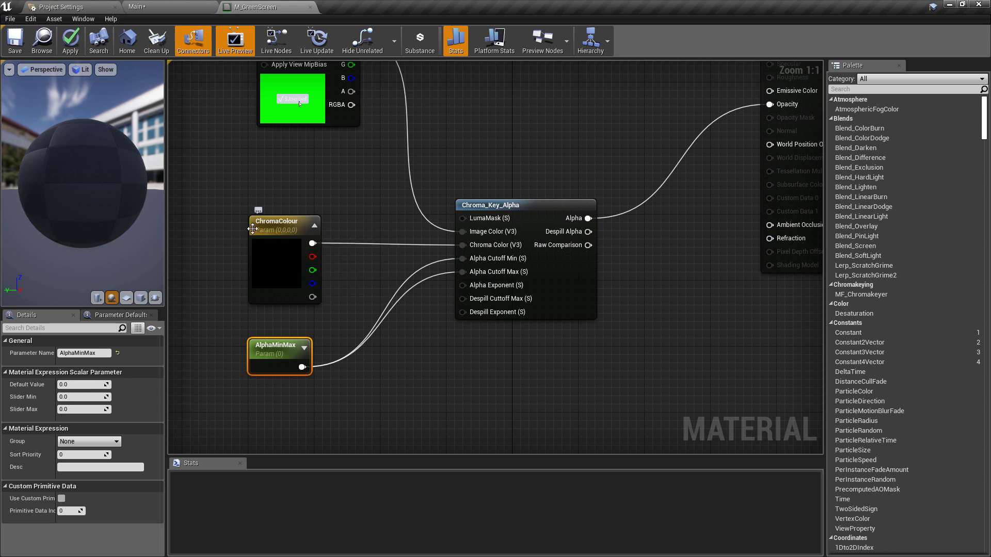
{"action": "double_click", "coordinate": [279, 268]}
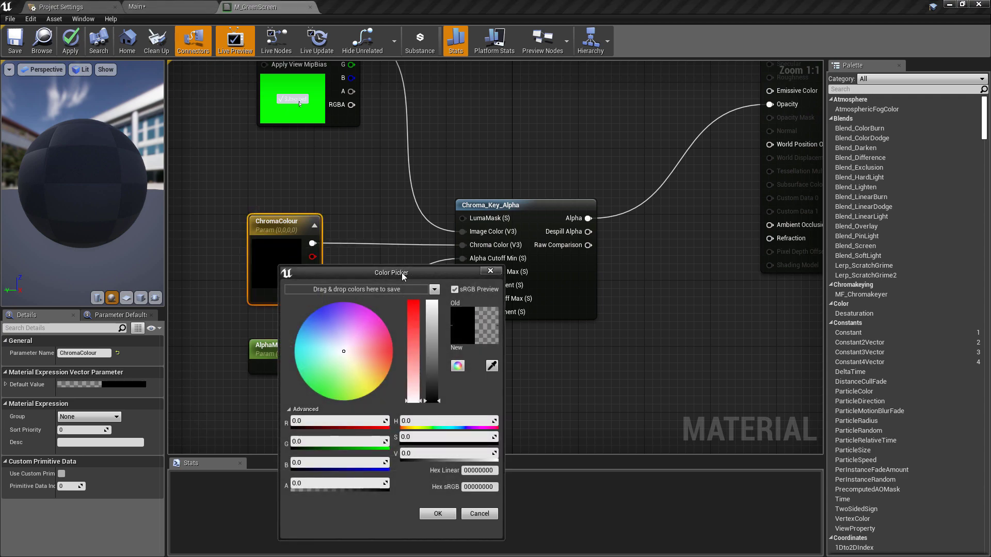
{"action": "left_click_drag", "start_coordinate": [403, 273], "coordinate": [675, 162]}
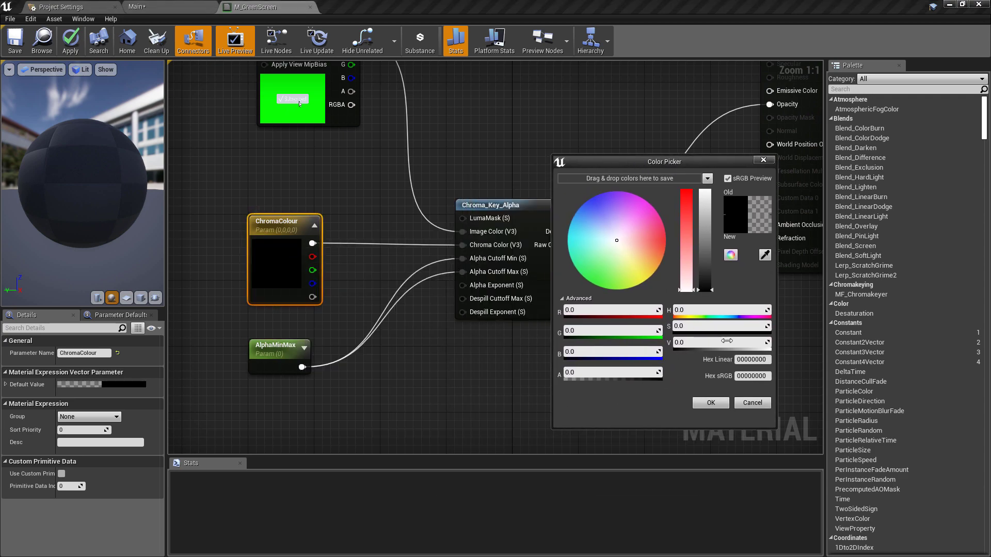
{"action": "left_click", "coordinate": [764, 254]}
{"action": "left_click", "coordinate": [294, 107]}
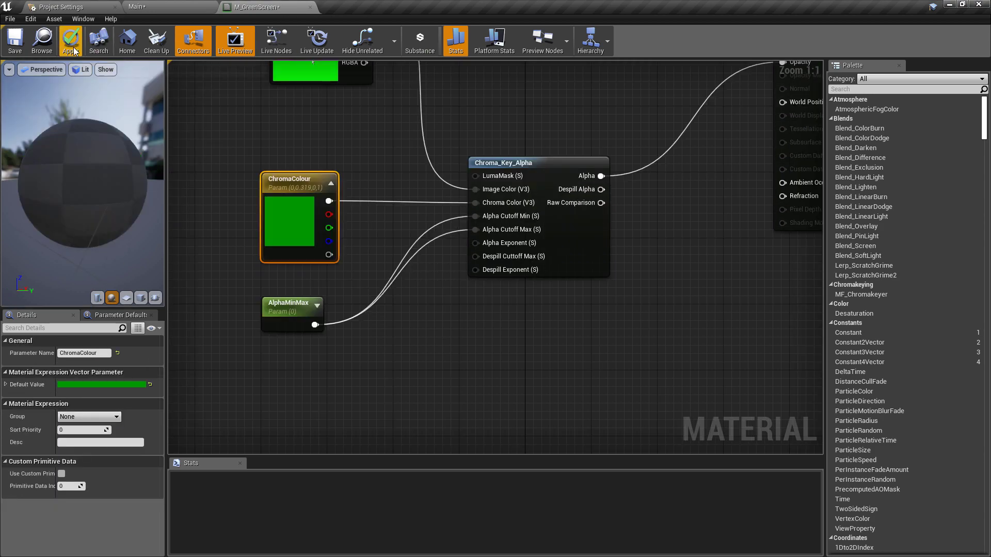
Step: Apply the M_GreenScreen changes, then create a material instance from it named MI_GreenScreen and assign that to the plane in the level
{"action": "left_click", "coordinate": [70, 42]}
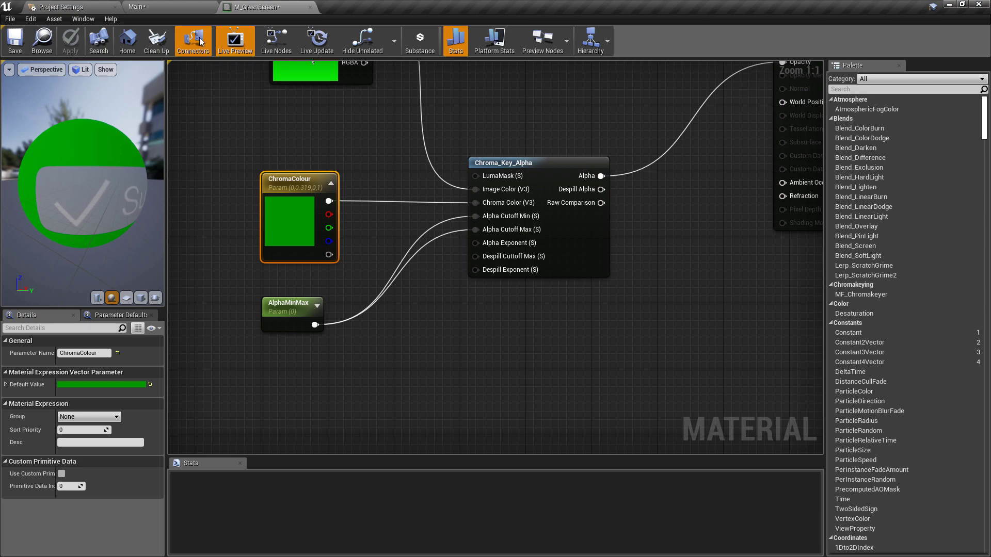
{"action": "left_click", "coordinate": [181, 6]}
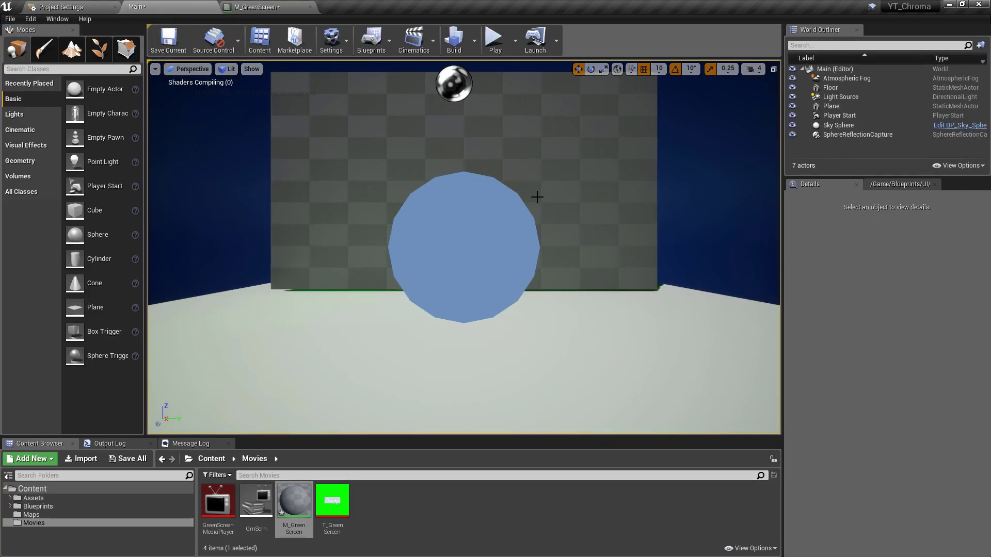
{"action": "right_click", "coordinate": [299, 502]}
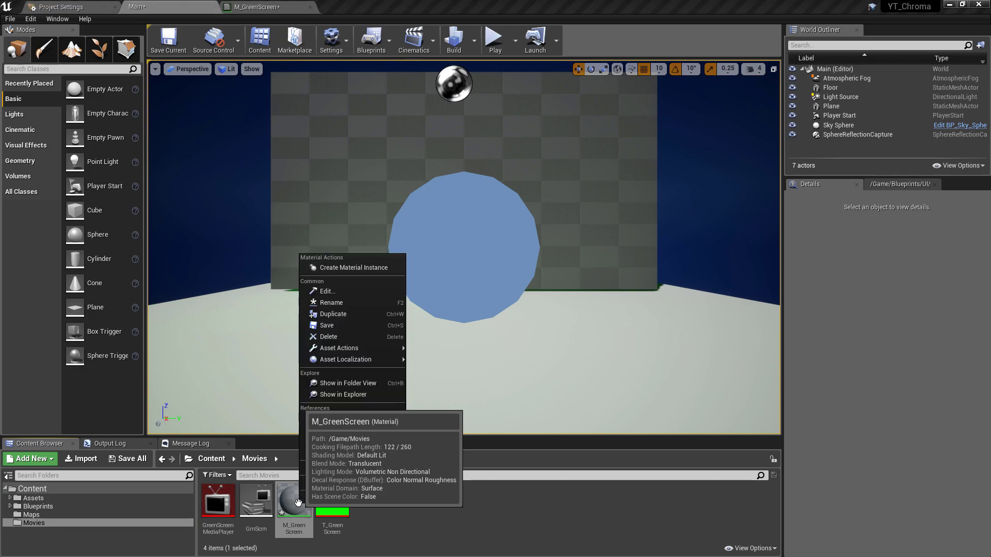
{"action": "left_click", "coordinate": [342, 269]}
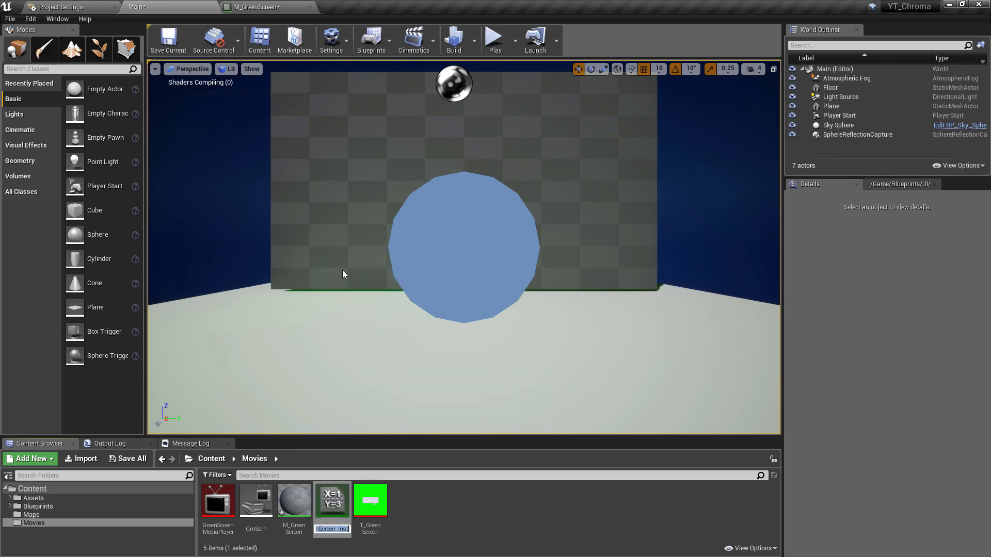
{"action": "type", "text": "MI_GreenScreen"}
{"action": "key", "text": "Return"}
{"action": "left_click_drag", "start_coordinate": [296, 503], "coordinate": [345, 198]}
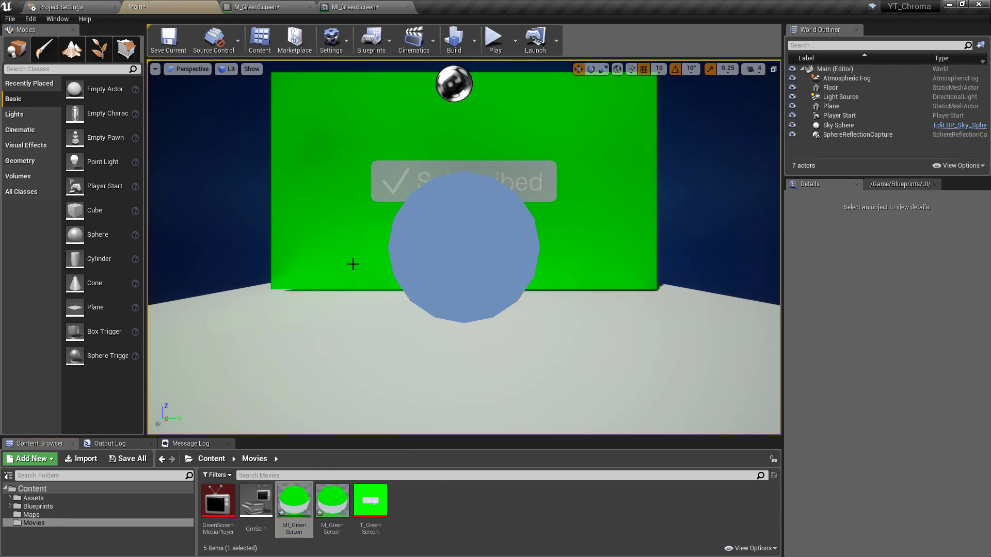
Step: Enable the AlphaMinMax override in the MI_GreenScreen material instance and set it to 0.3
{"action": "double_click", "coordinate": [291, 509]}
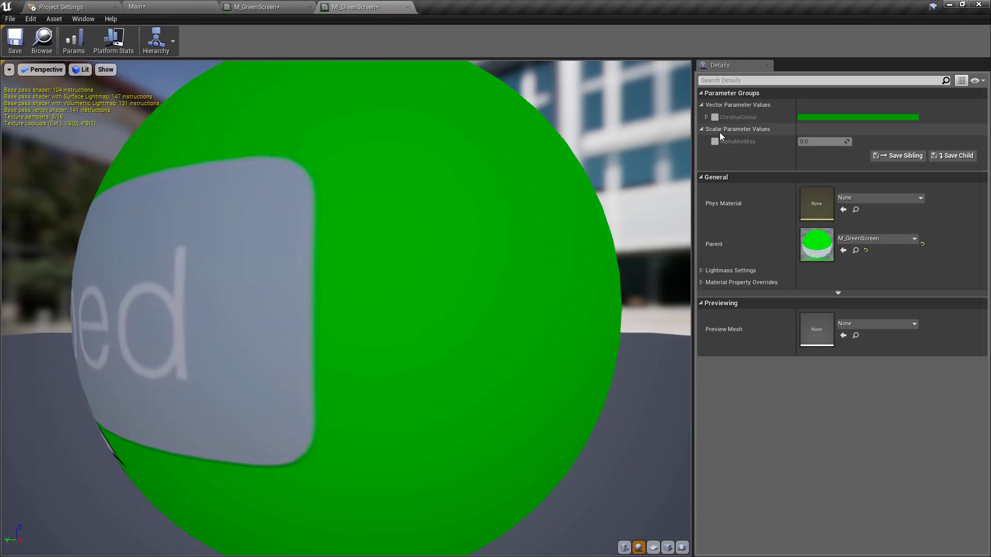
{"action": "left_click", "coordinate": [715, 142]}
{"action": "scroll", "coordinate": [370, 215], "scroll_direction": "down", "scroll_amount": 5}
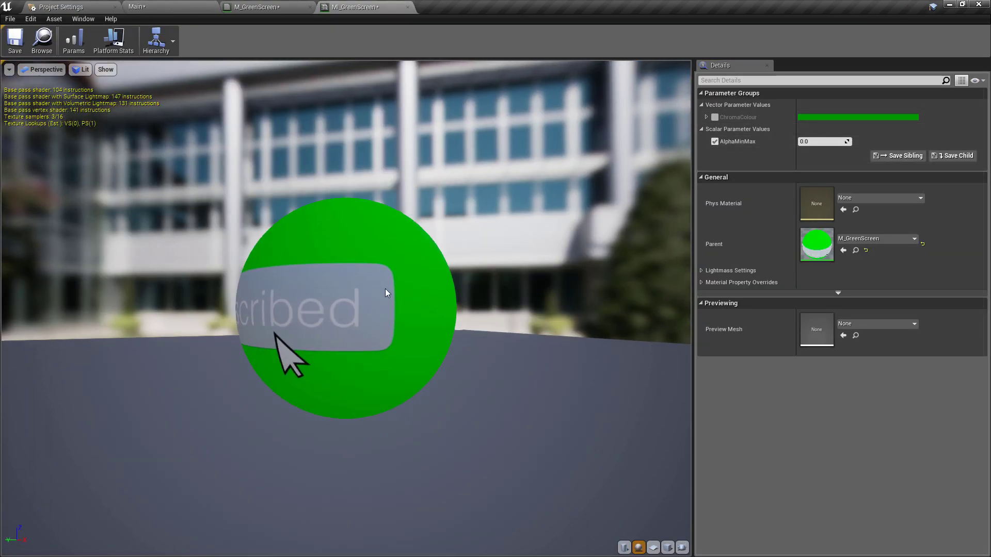
{"action": "scroll", "coordinate": [348, 283], "scroll_direction": "up", "scroll_amount": 5}
{"action": "left_click", "coordinate": [826, 143]}
{"action": "key", "text": "Return"}
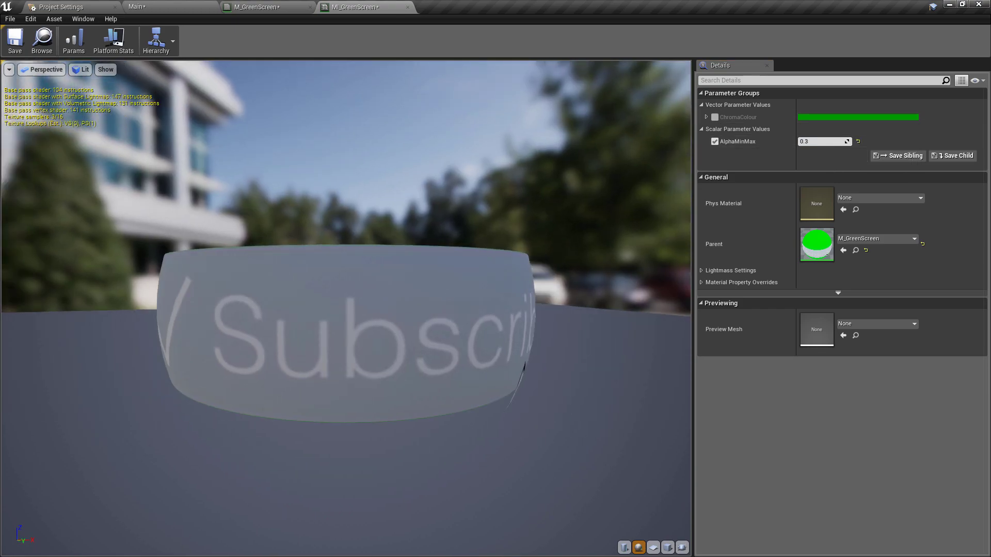
Step: Try AlphaMinMax values of 0.5 and 0.4 and compare the keyed edges on the preview sphere
{"action": "left_click_drag", "start_coordinate": [258, 320], "coordinate": [297, 301]}
{"action": "left_click_drag", "start_coordinate": [501, 340], "coordinate": [517, 252]}
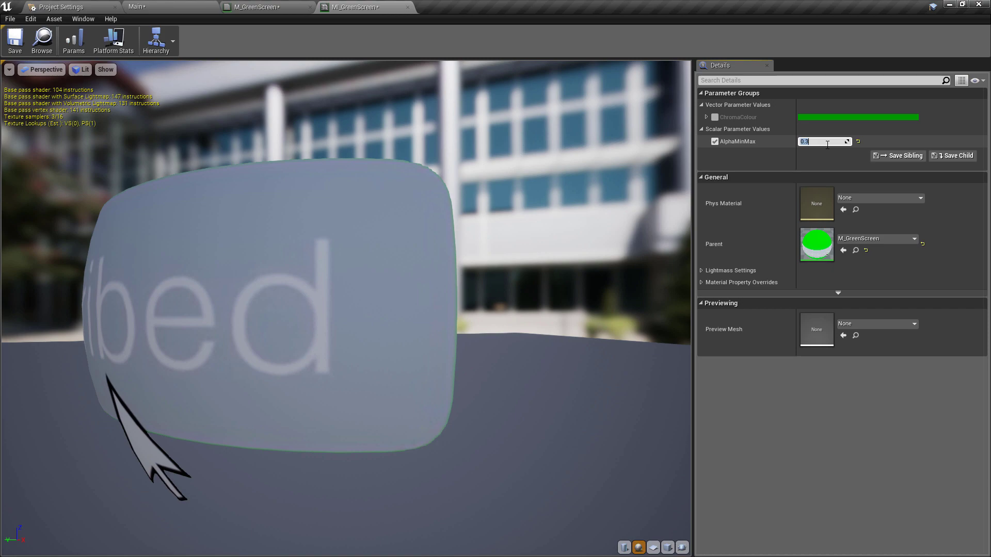
{"action": "type", "text": "0.5"}
{"action": "key", "text": "Return"}
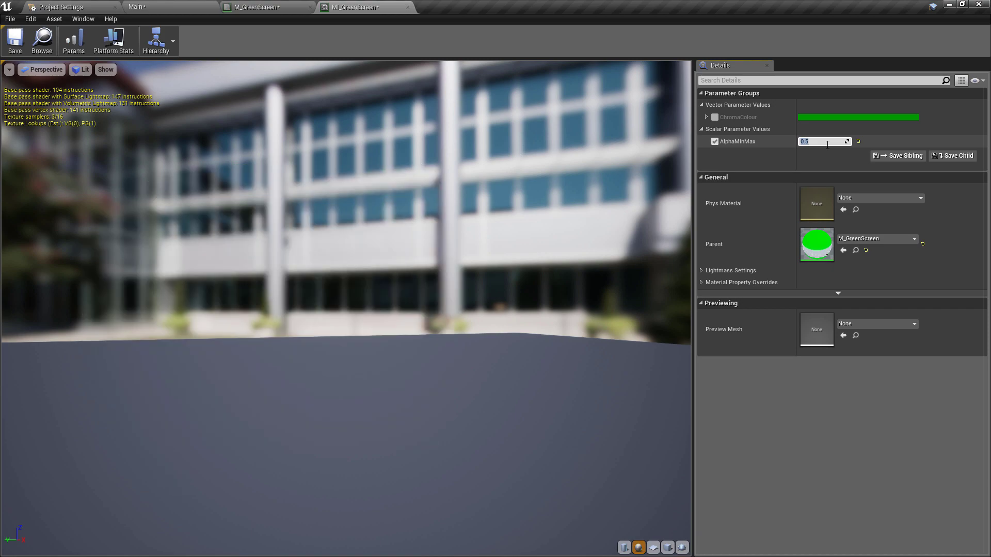
{"action": "left_click_drag", "start_coordinate": [661, 203], "coordinate": [690, 192]}
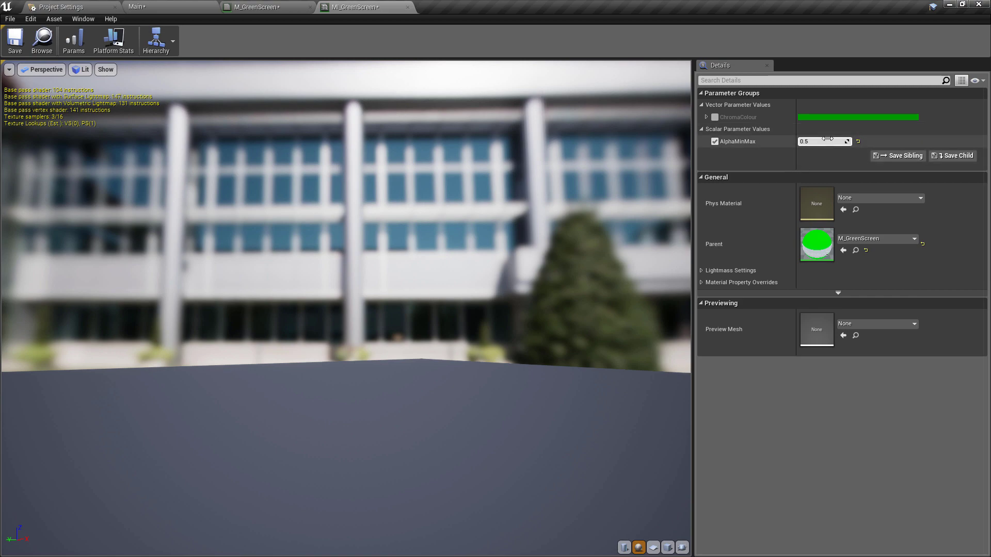
{"action": "type", "text": "0.4"}
{"action": "key", "text": "Return"}
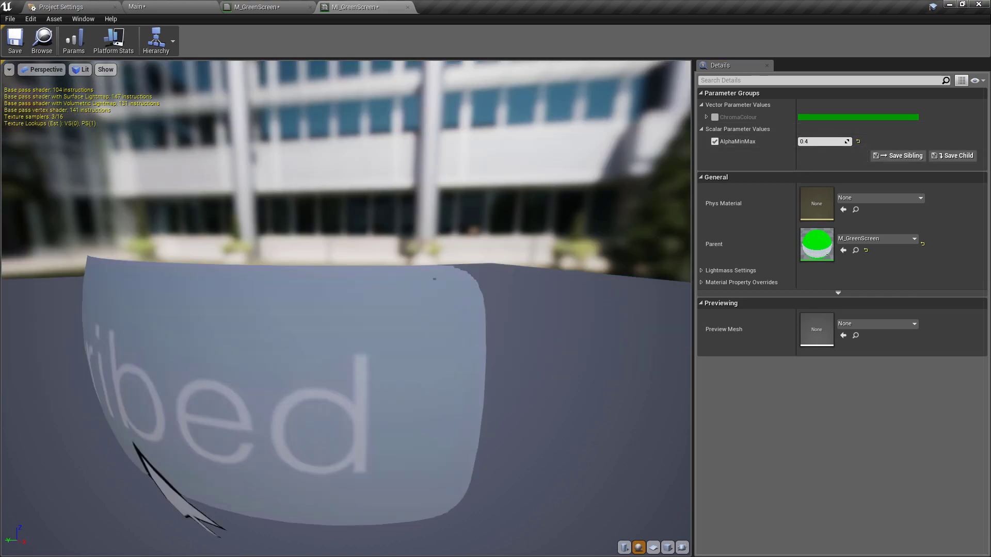
Step: Return AlphaMinMax to 0.3, inspect the keyed edges on the preview sphere, and save the material instance
{"action": "left_click", "coordinate": [819, 142]}
{"action": "left_click", "coordinate": [820, 141]}
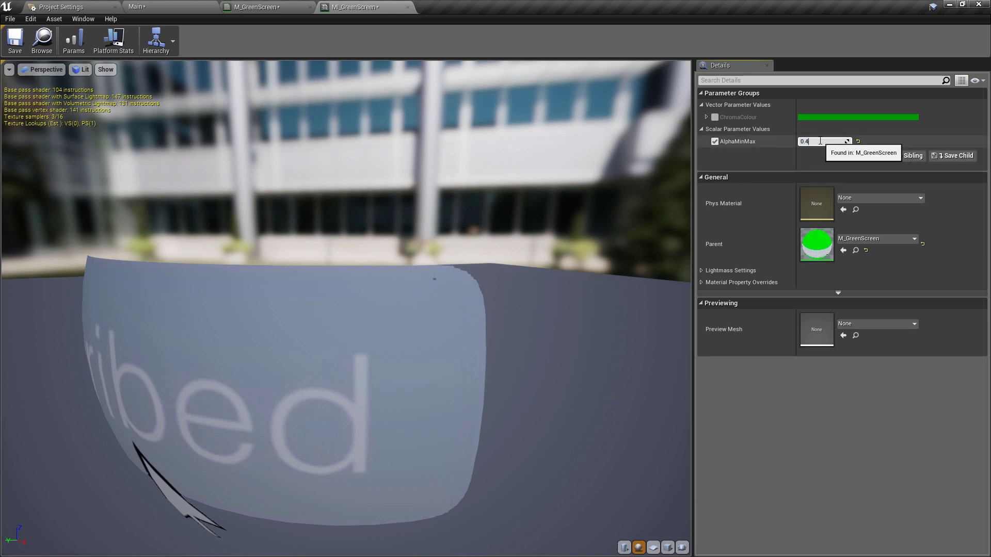
{"action": "type", "text": "0.3"}
{"action": "key", "text": "Return"}
{"action": "left_click_drag", "start_coordinate": [385, 265], "coordinate": [340, 301]}
{"action": "scroll", "coordinate": [467, 243], "scroll_direction": "down", "scroll_amount": 4}
{"action": "scroll", "coordinate": [479, 285], "scroll_direction": "up", "scroll_amount": 5}
{"action": "scroll", "coordinate": [504, 273], "scroll_direction": "down", "scroll_amount": 3}
{"action": "scroll", "coordinate": [514, 271], "scroll_direction": "up", "scroll_amount": 2}
{"action": "scroll", "coordinate": [514, 263], "scroll_direction": "down", "scroll_amount": 3}
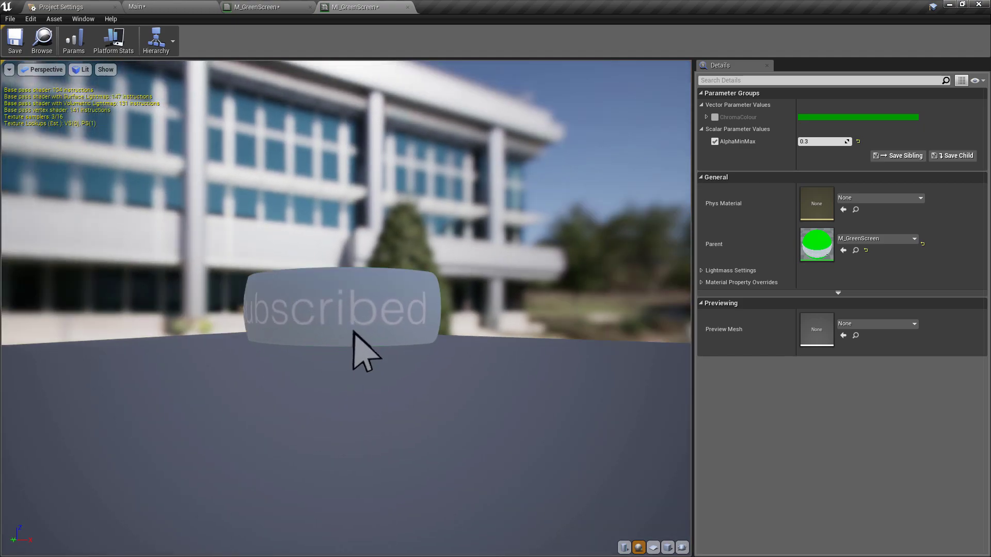
{"action": "left_click_drag", "start_coordinate": [365, 355], "coordinate": [391, 323]}
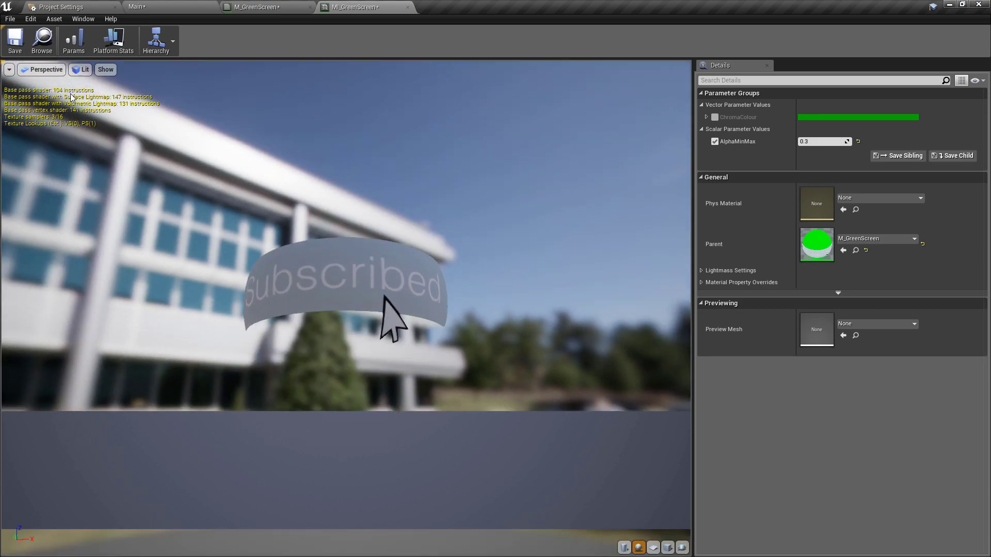
{"action": "key", "text": "ctrl+s"}
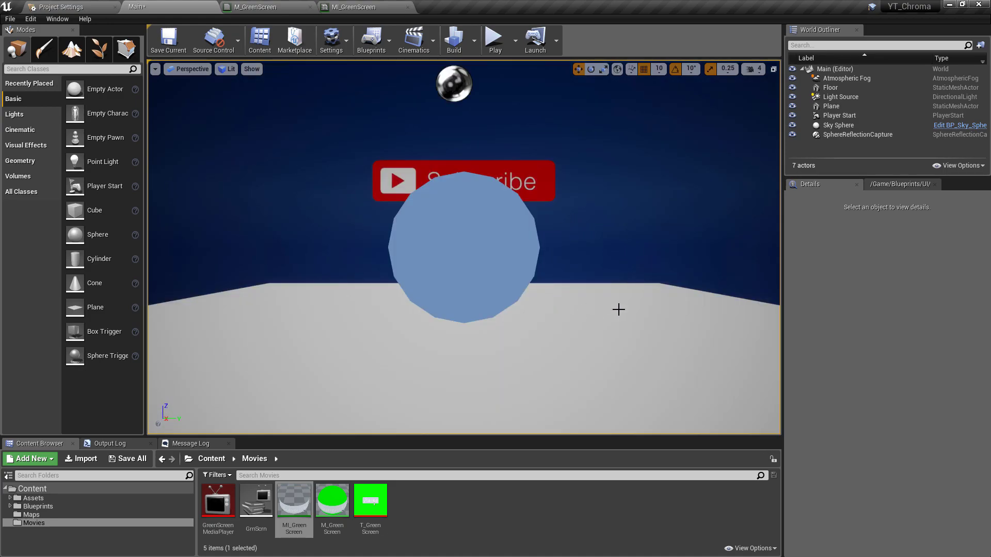
Step: Playtest the level to check the keyed video on the plane, and review the M_GreenScreen graph and material settings
{"action": "left_click", "coordinate": [494, 41]}
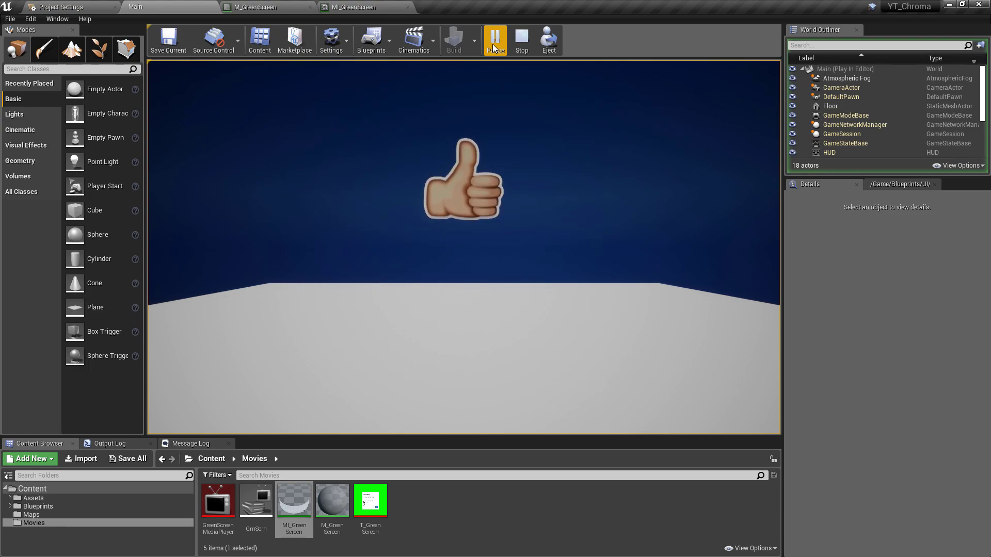
{"action": "left_click", "coordinate": [521, 41]}
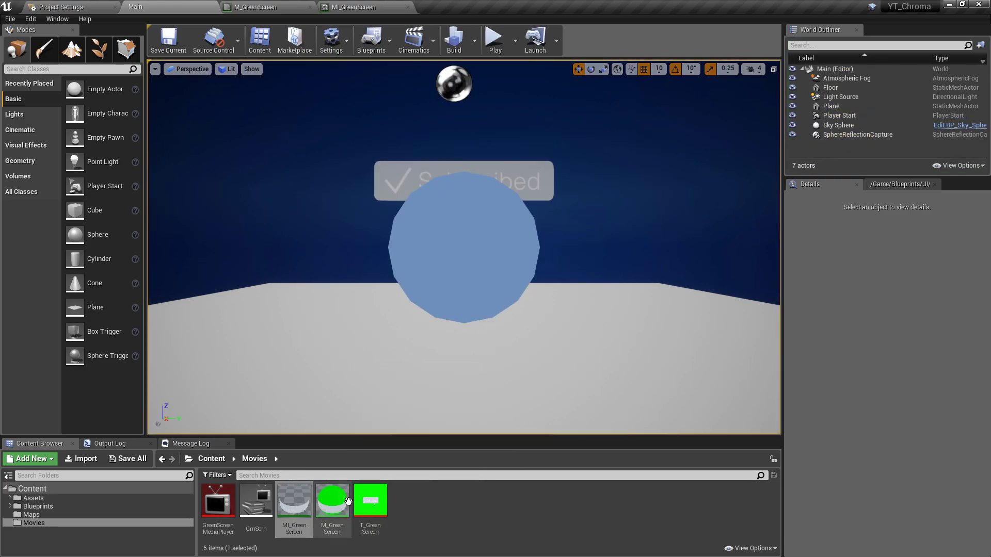
{"action": "double_click", "coordinate": [342, 505]}
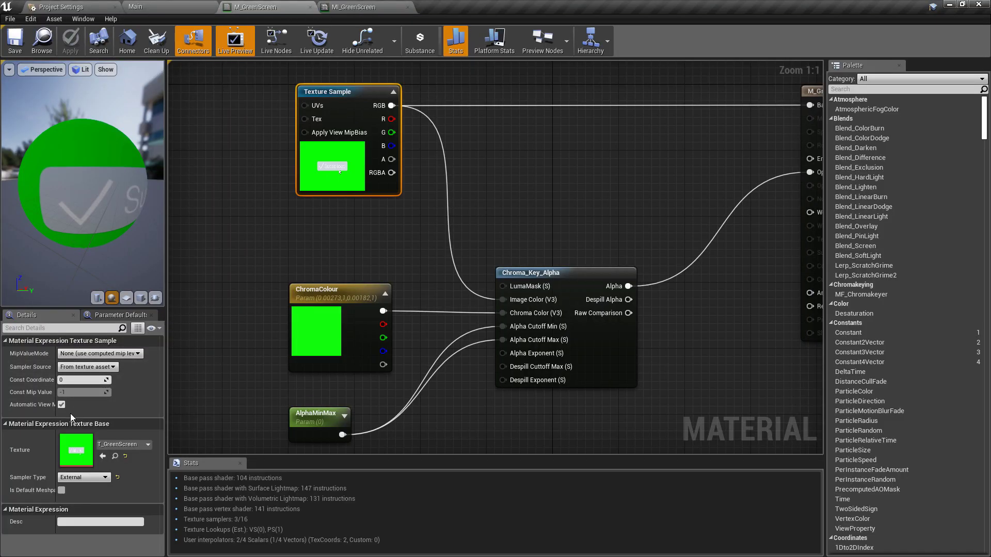
{"action": "left_click", "coordinate": [196, 250]}
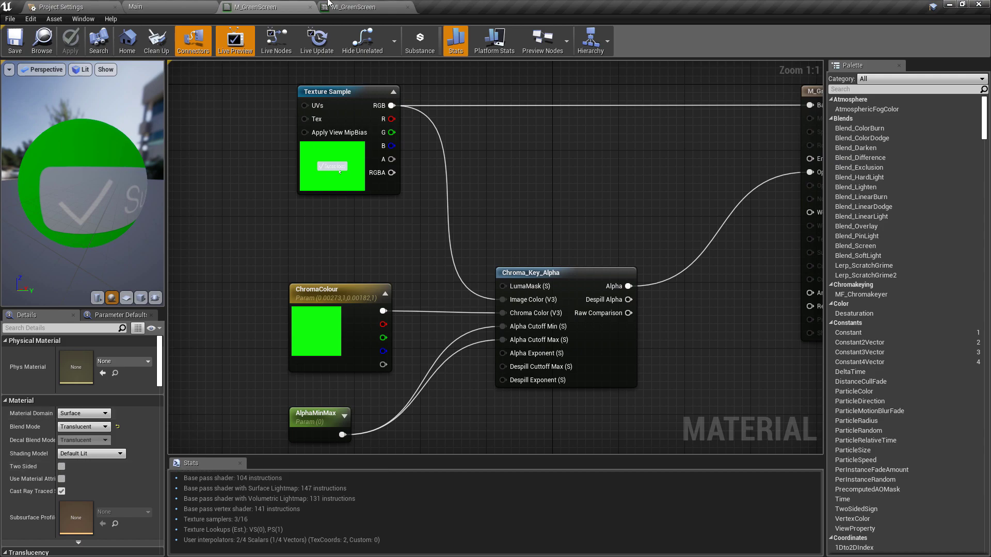
{"action": "left_click", "coordinate": [171, 6]}
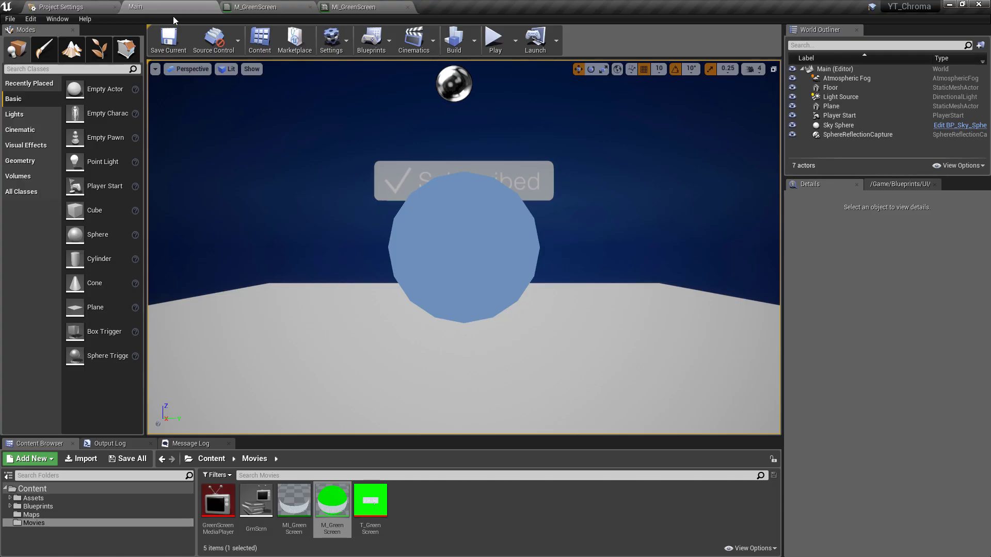
{"action": "left_click", "coordinate": [495, 39]}
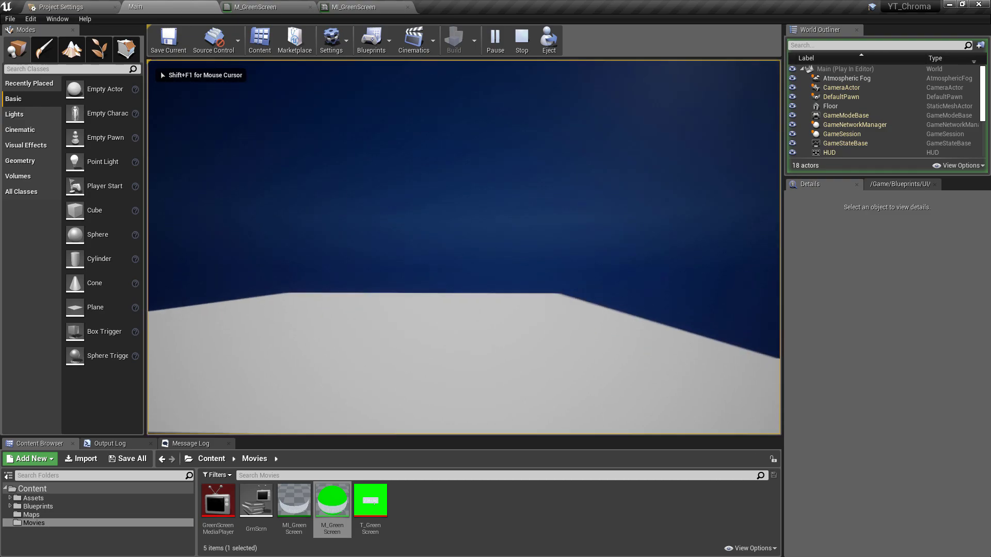
{"action": "key", "text": "Escape"}
Step: Make the M_GreenScreen material two-sided and apply the change
{"action": "left_click", "coordinate": [268, 7]}
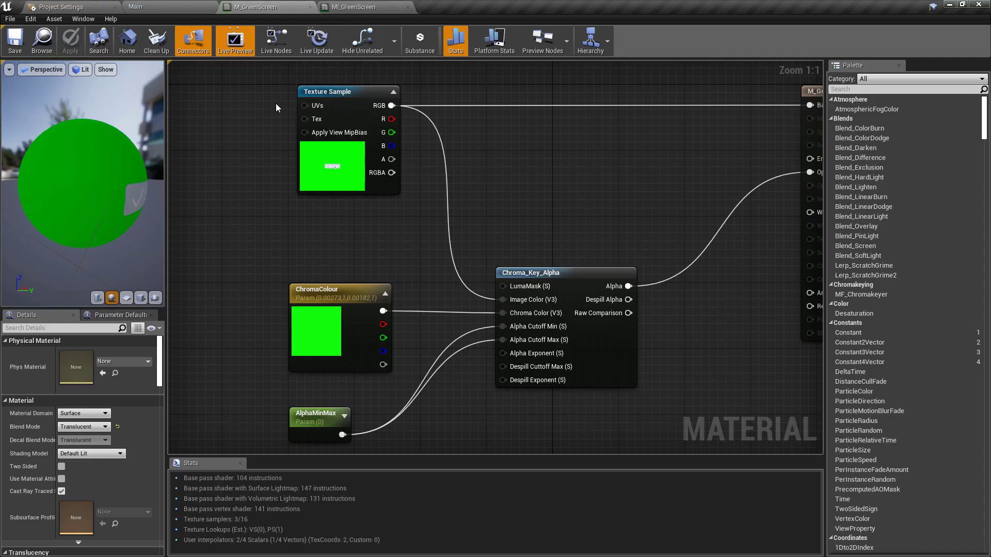
{"action": "left_click", "coordinate": [62, 468]}
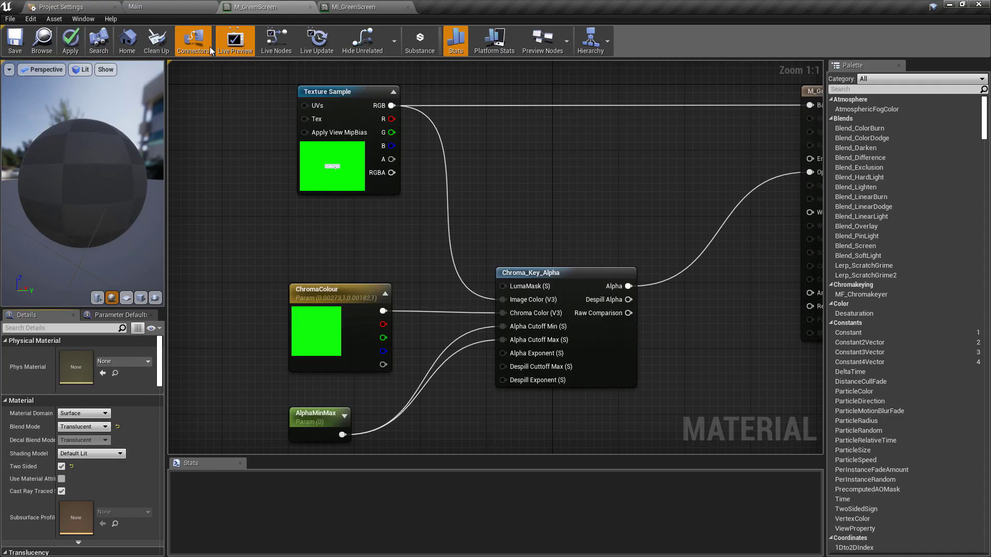
{"action": "left_click", "coordinate": [70, 41]}
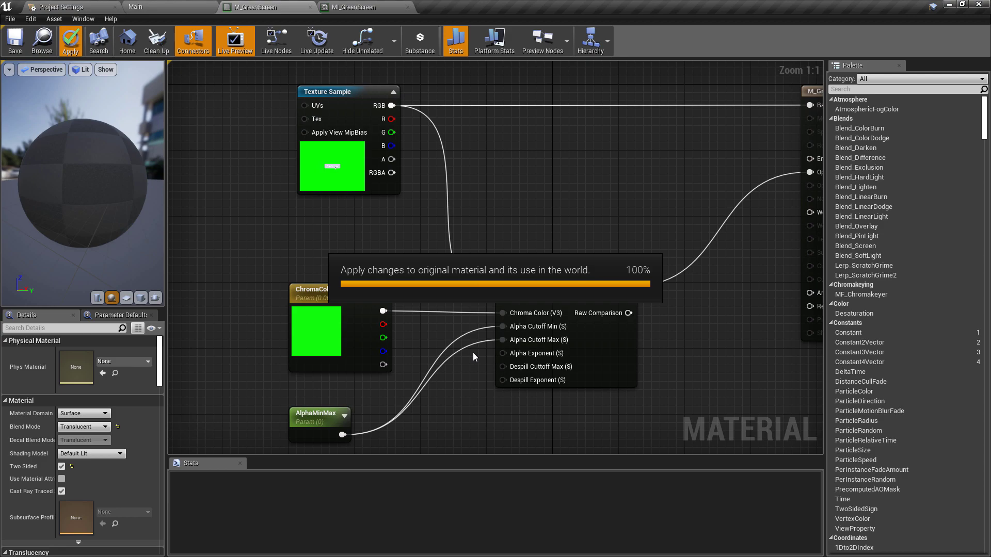
Step: Playtest the Main level and fly around the plane to check the keyed video from the front and the back
{"action": "left_click", "coordinate": [201, 2]}
{"action": "left_click", "coordinate": [495, 39]}
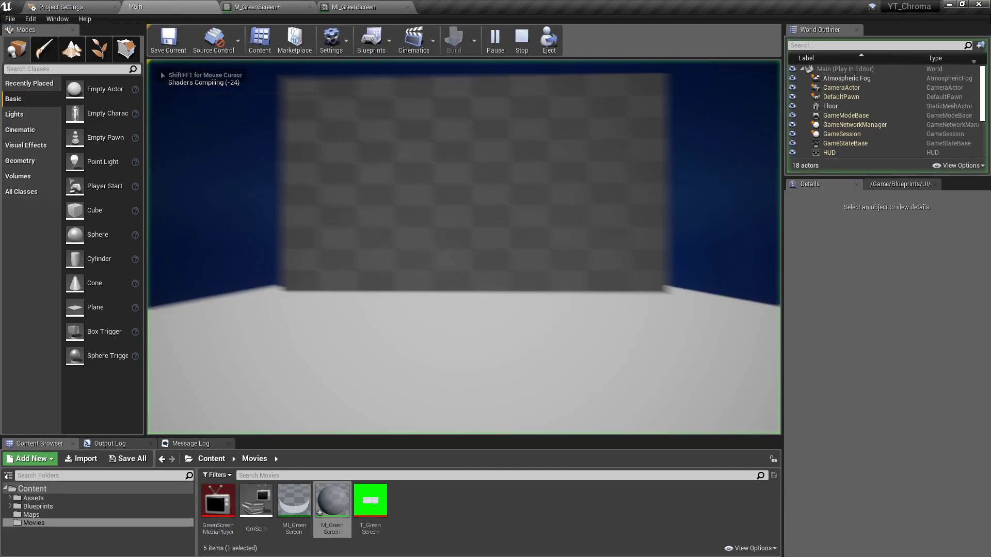
{"action": "key", "text": "Escape"}
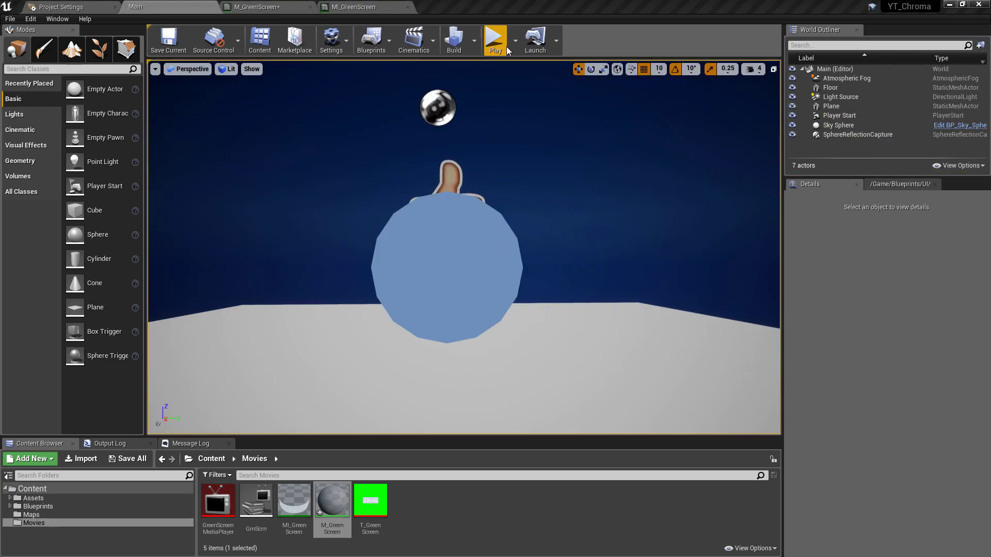
{"action": "left_click", "coordinate": [504, 44]}
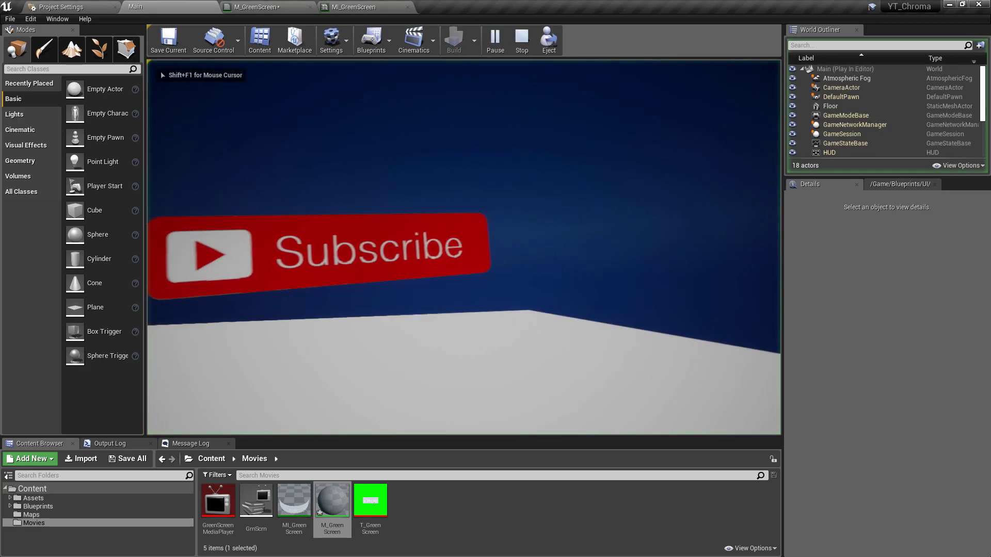
{"action": "key", "text": "w"}
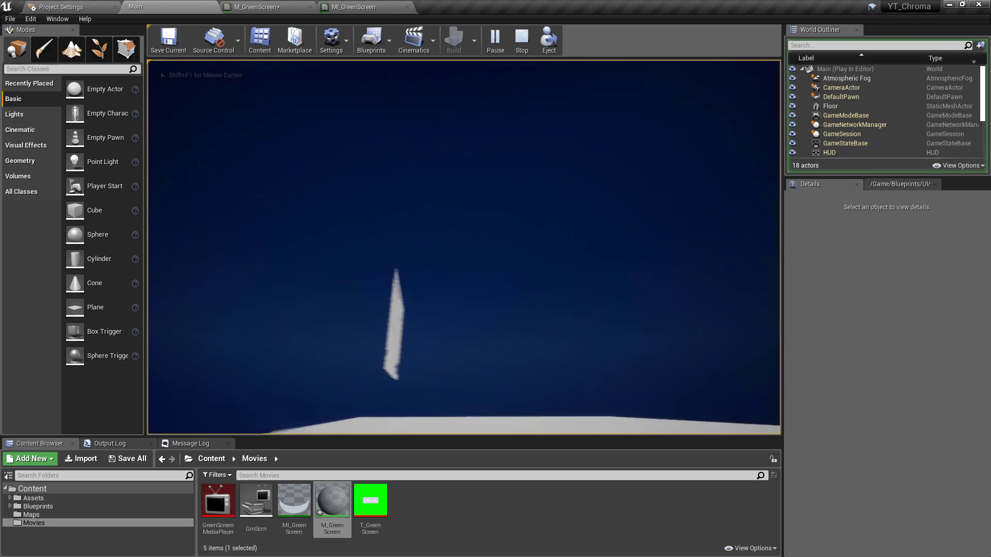
{"action": "key", "text": "w"}
{"action": "key", "text": "a"}
{"action": "key", "text": "w"}
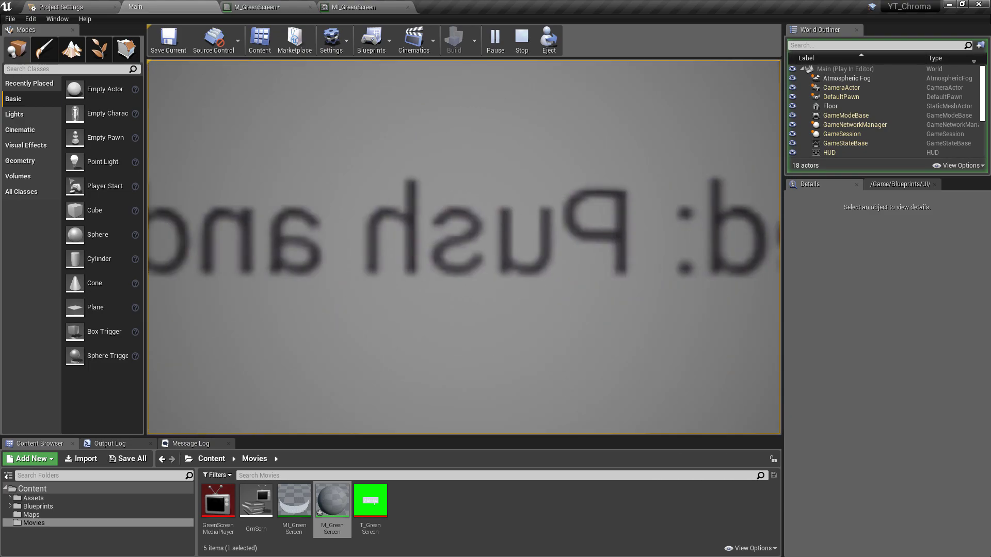
{"action": "key", "text": "s"}
{"action": "key", "text": "d"}
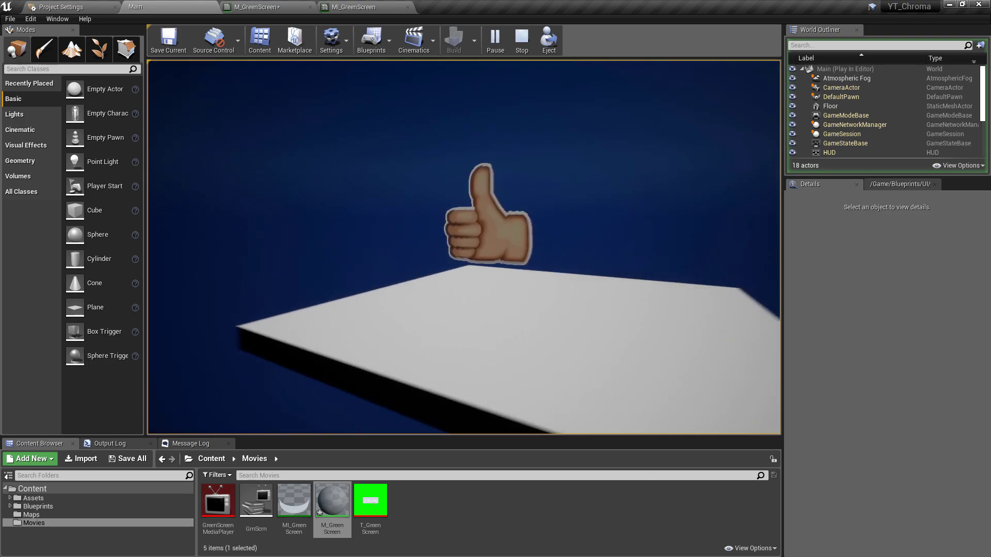
{"action": "key", "text": "d"}
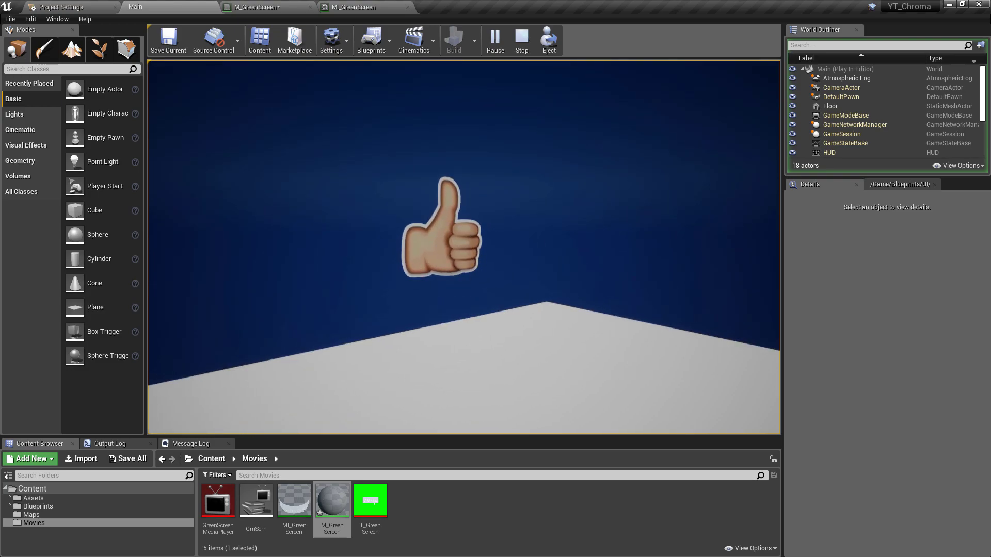
{"action": "key", "text": "Escape"}
Step: Review the settings of M_GreenScreen and MI_GreenScreen, then run the Main level again to view the keyed video
{"action": "left_click", "coordinate": [268, 7]}
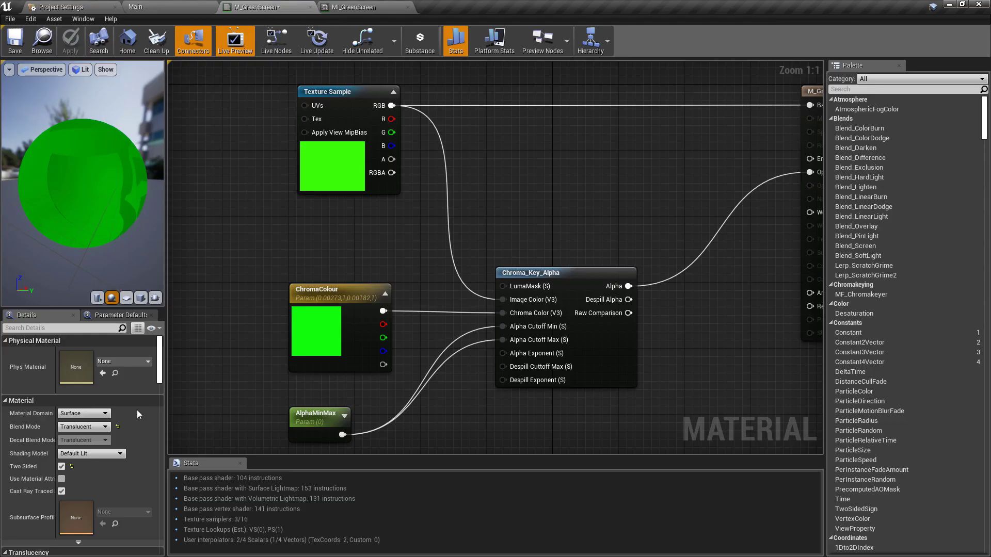
{"action": "left_click", "coordinate": [361, 6]}
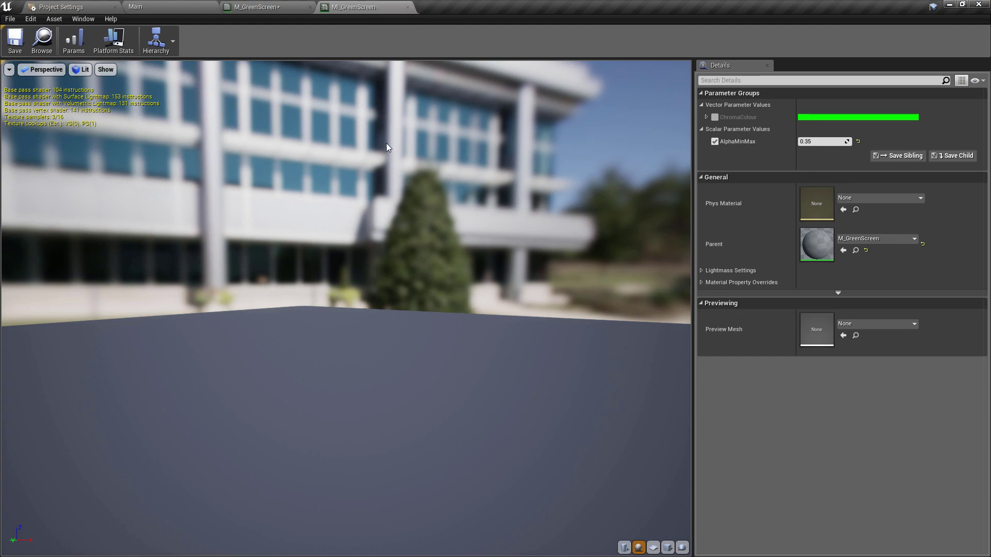
{"action": "left_click", "coordinate": [175, 7]}
{"action": "left_click", "coordinate": [496, 39]}
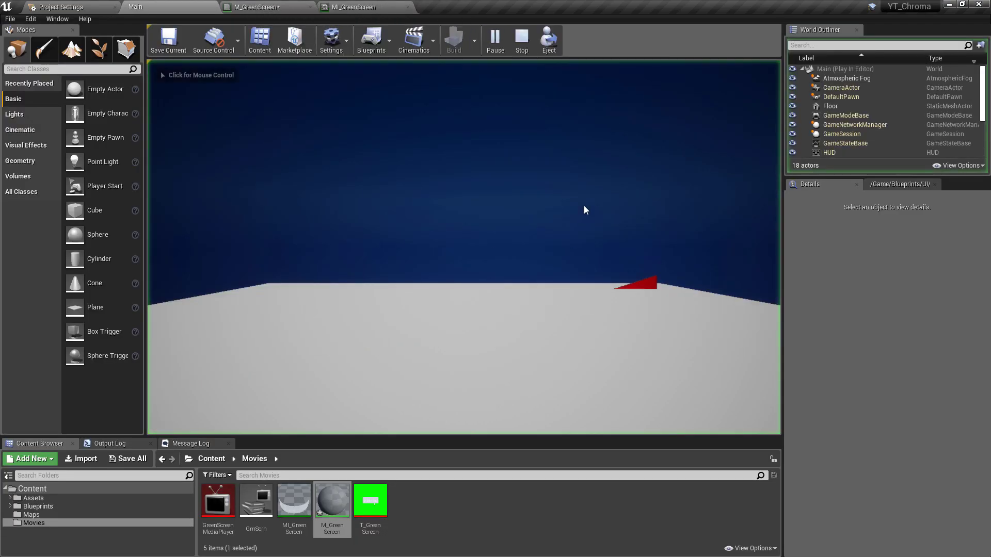
Step: Float the MI_GreenScreen instance in its own window beside the running level and adjust AlphaMinMax to about 0.2548 while watching the video
{"action": "left_click", "coordinate": [390, 6]}
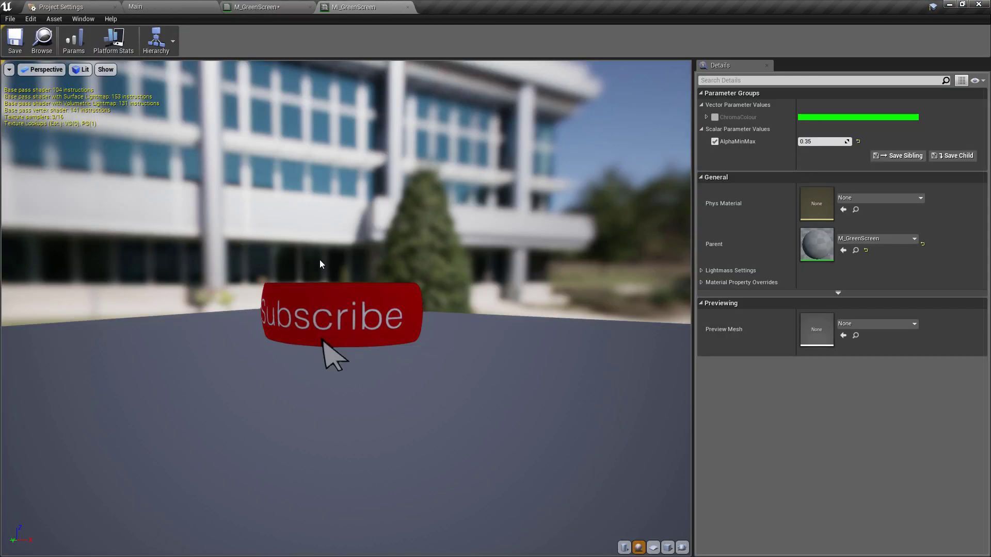
{"action": "left_click_drag", "start_coordinate": [353, 7], "coordinate": [556, 180]}
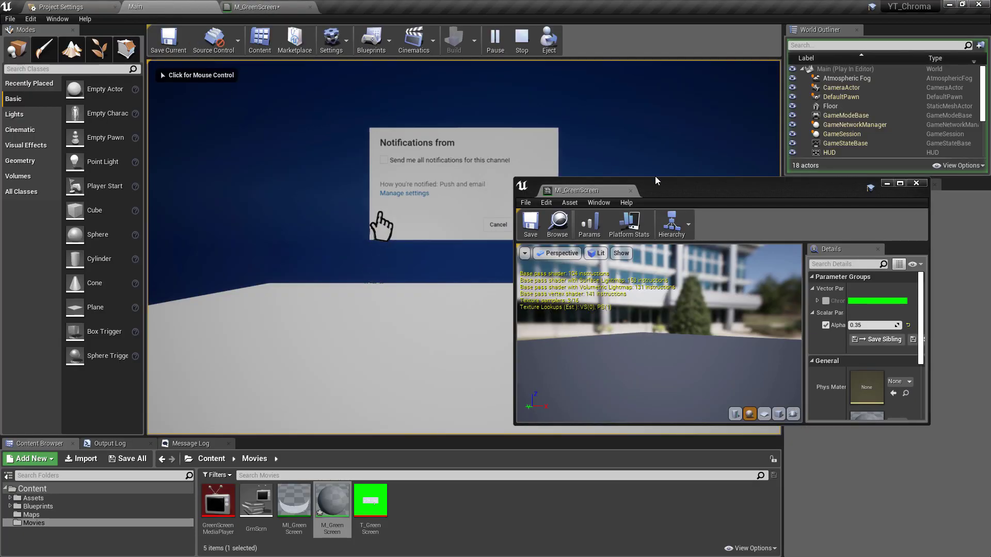
{"action": "left_click_drag", "start_coordinate": [674, 185], "coordinate": [738, 138]}
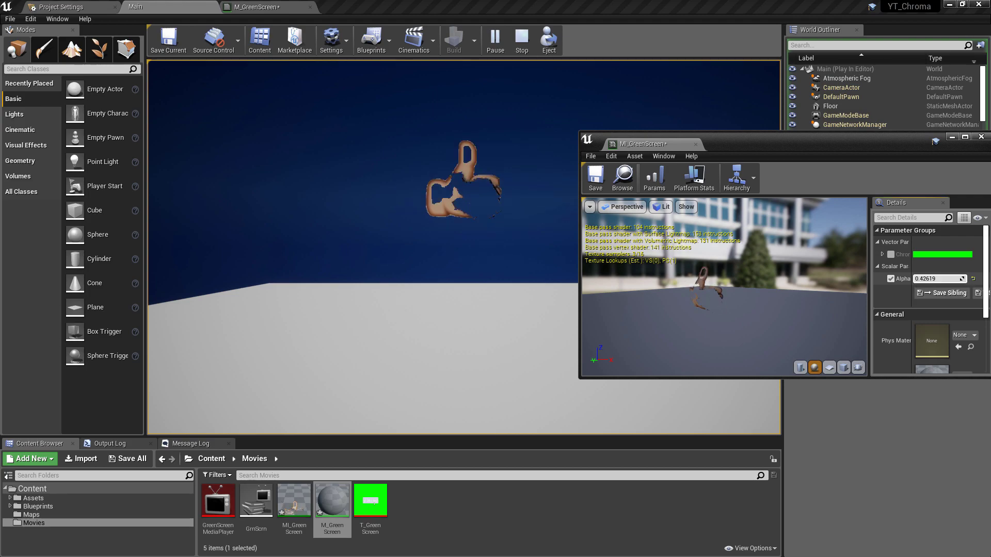
{"action": "mouse_move", "coordinate": [925, 280]}
{"action": "left_mouse_down"}
{"action": "mouse_move", "coordinate": [950, 280]}
{"action": "mouse_move", "coordinate": [907, 279]}
{"action": "mouse_move", "coordinate": [927, 279]}
{"action": "left_mouse_up"}
Step: Enable the ChromaColour override in MI_GreenScreen, try other shades of green without keeping them, and close the instance and end the playtest
{"action": "left_click", "coordinate": [882, 254]}
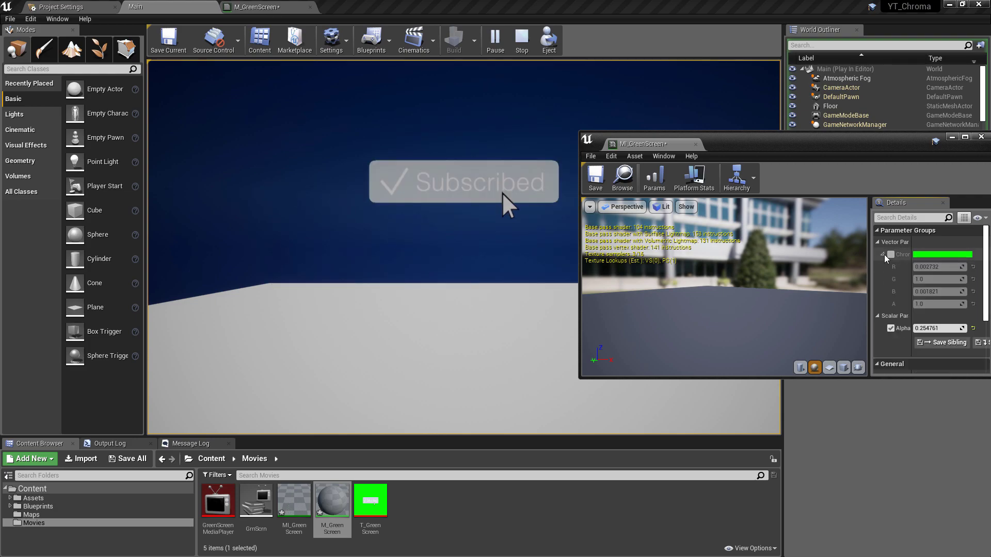
{"action": "left_click", "coordinate": [890, 255]}
{"action": "left_click", "coordinate": [943, 256]}
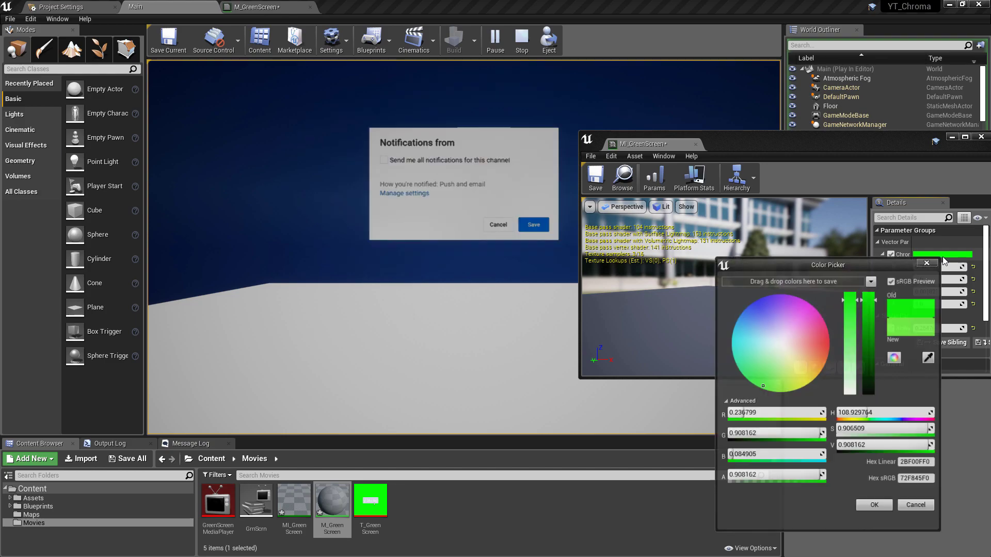
{"action": "left_click", "coordinate": [871, 305]}
{"action": "mouse_move", "coordinate": [871, 313]}
{"action": "left_mouse_down"}
{"action": "mouse_move", "coordinate": [872, 346]}
{"action": "mouse_move", "coordinate": [872, 327]}
{"action": "mouse_move", "coordinate": [854, 371]}
{"action": "left_mouse_up"}
{"action": "left_click", "coordinate": [917, 505]}
{"action": "left_click", "coordinate": [981, 137]}
{"action": "left_click", "coordinate": [522, 39]}
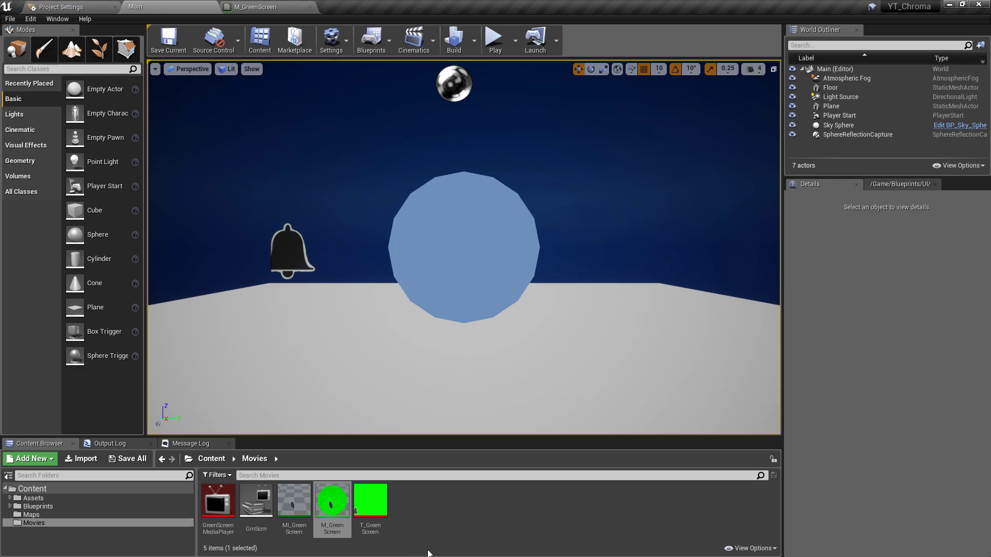
Step: Review the M_GreenScreen graph around the Chroma_Key_Alpha node and its connections, and return to the Main level
{"action": "left_click", "coordinate": [317, 2]}
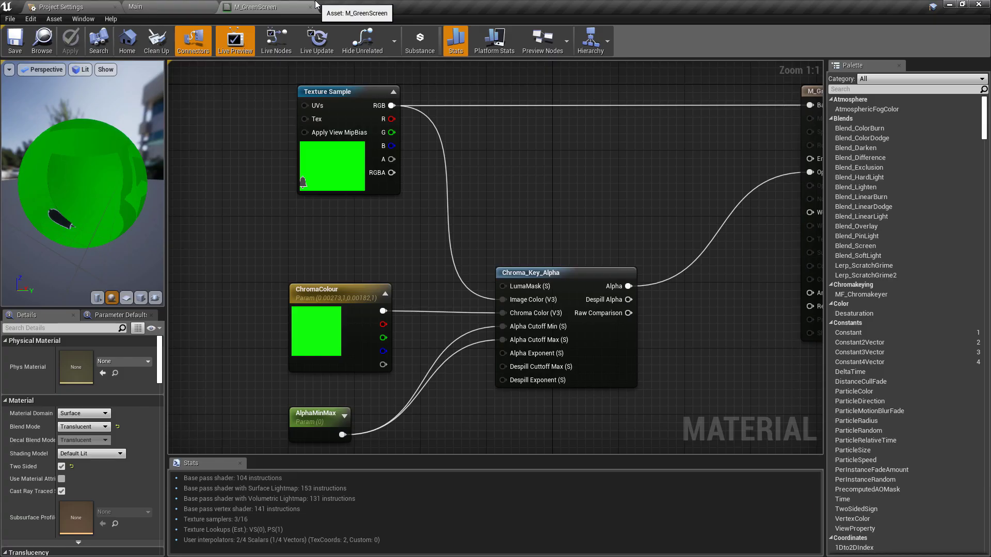
{"action": "right_click_drag", "start_coordinate": [584, 234], "coordinate": [470, 177]}
{"action": "left_click", "coordinate": [465, 217]}
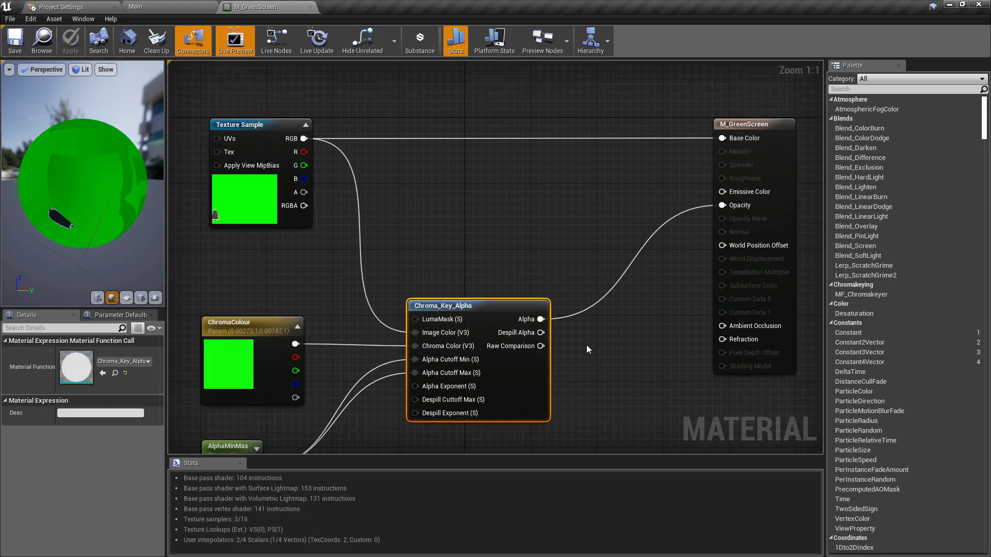
{"action": "right_click_drag", "start_coordinate": [464, 232], "coordinate": [472, 196]}
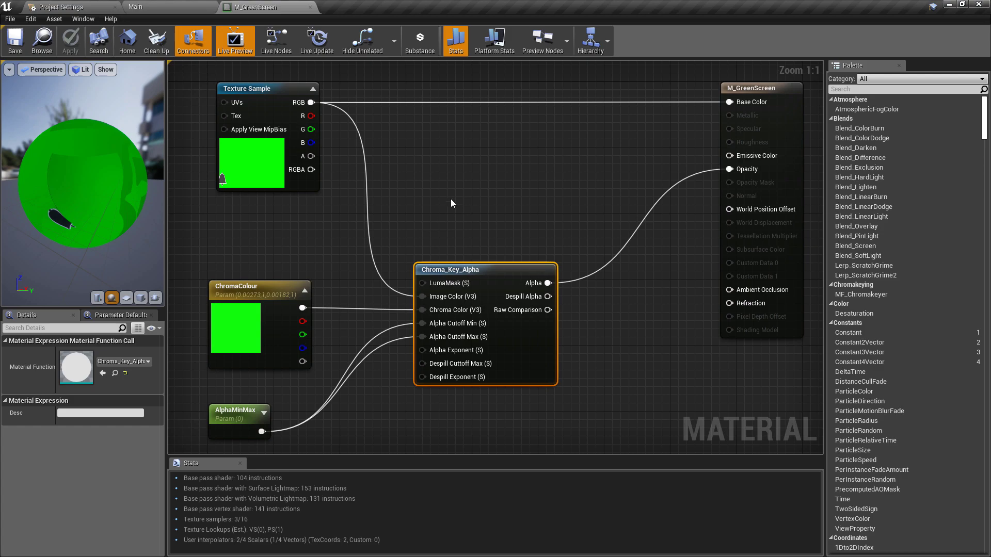
{"action": "left_click_drag", "start_coordinate": [456, 145], "coordinate": [591, 391]}
{"action": "left_click", "coordinate": [165, 5]}
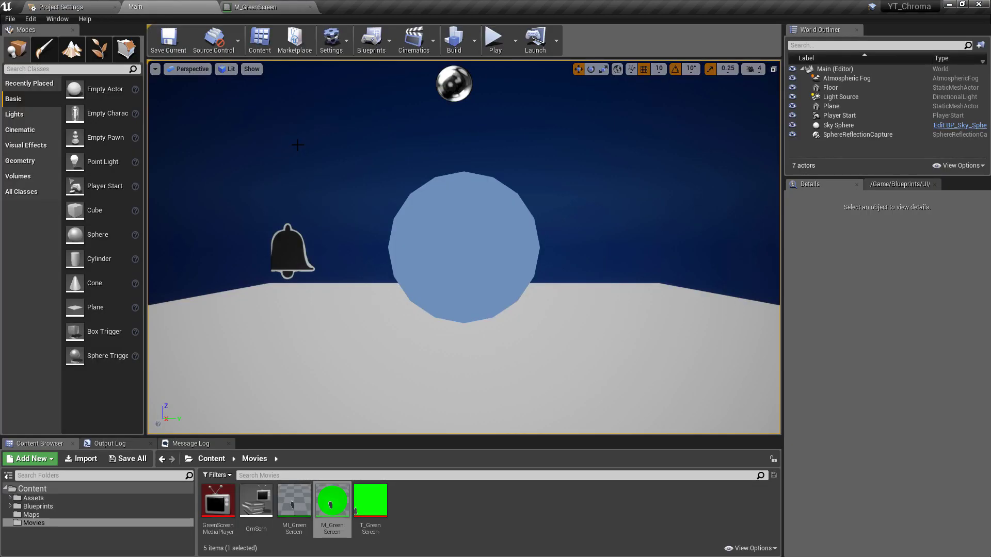